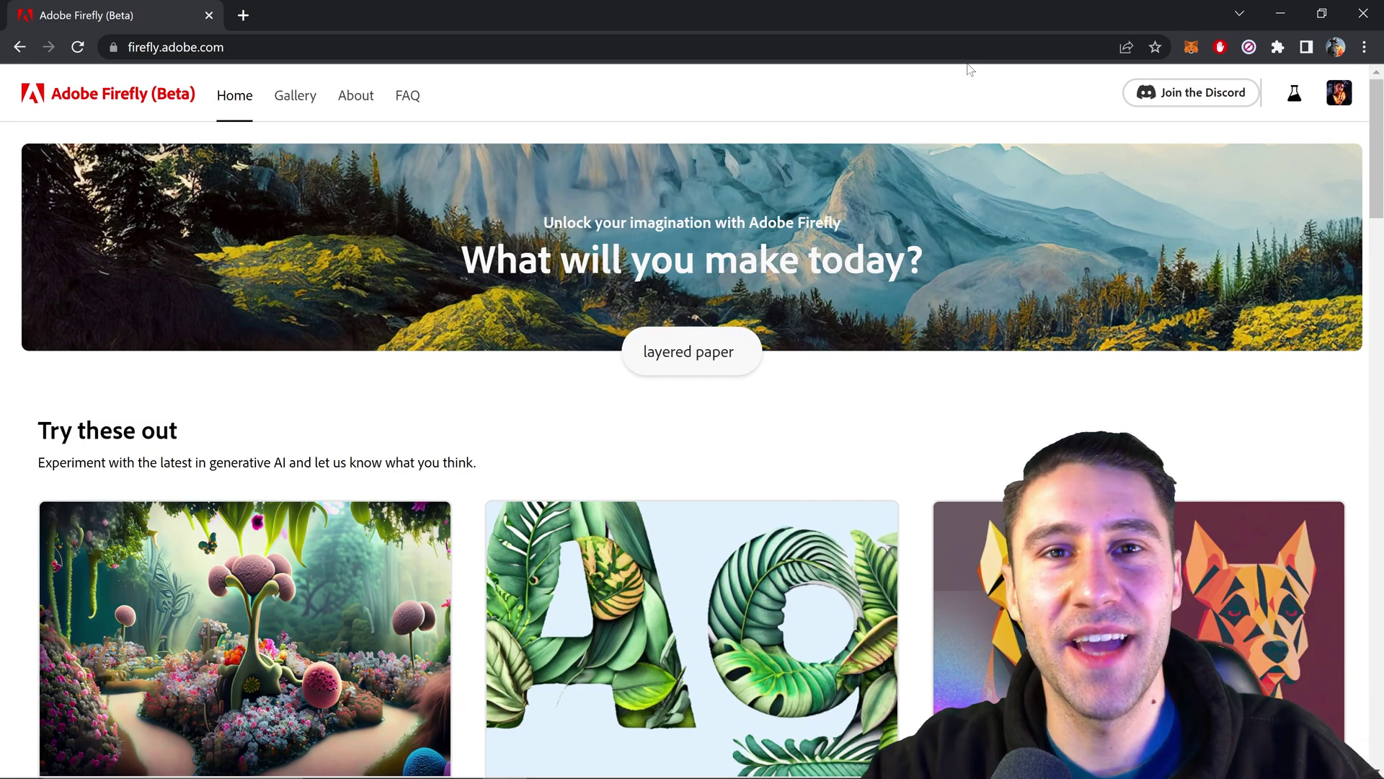
Step: Try the sample prompts 'layered paper galaxy' and 'concept art desert', then scroll down the Firefly home page
text(y)
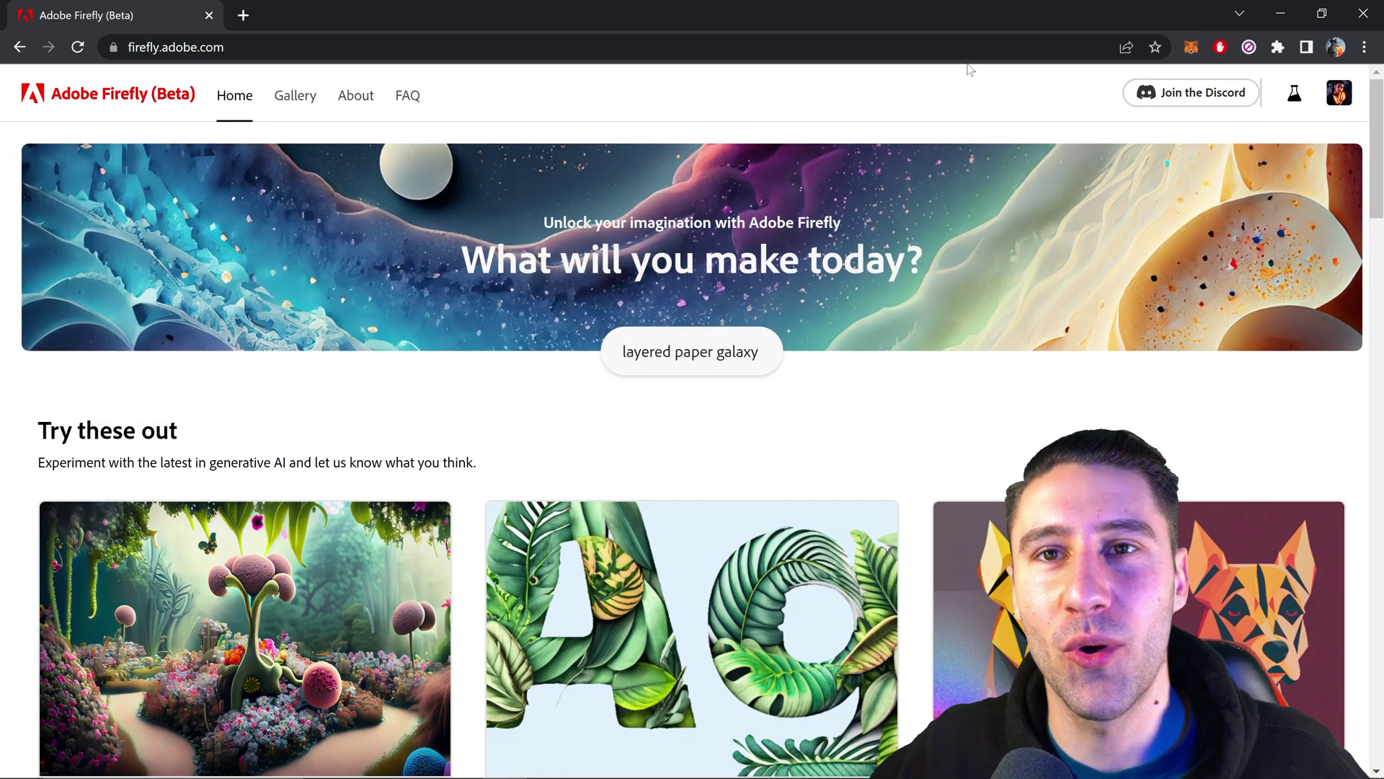
key(BackSpace)
key(BackSpace)
key(BackSpace)
key(BackSpace)
key(BackSpace)
key(BackSpace)
key(BackSpace)
key(BackSpace)
key(BackSpace)
key(BackSpace)
key(BackSpace)
key(BackSpace)
key(BackSpace)
key(BackSpace)
key(BackSpace)
key(BackSpace)
key(BackSpace)
key(BackSpace)
key(BackSpace)
key(BackSpace)
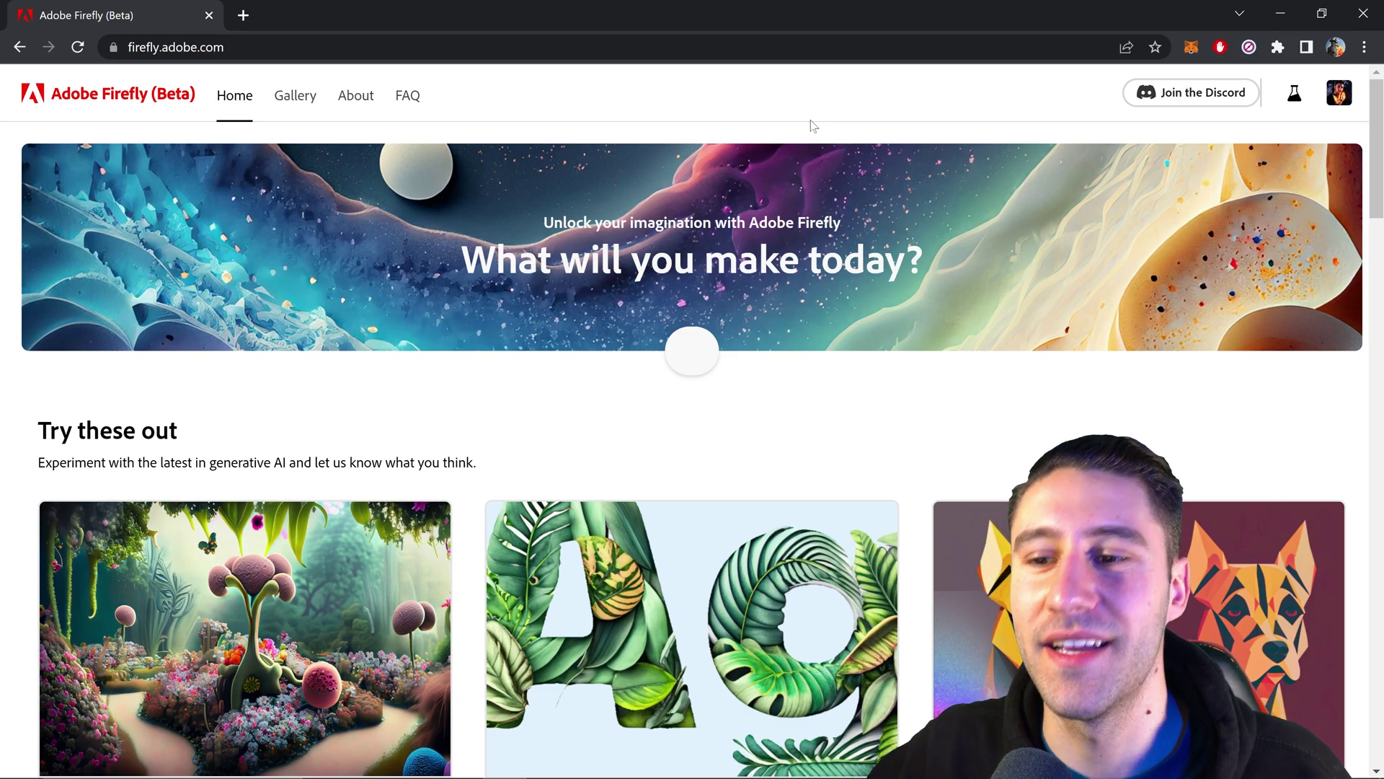
text(concept art desert)
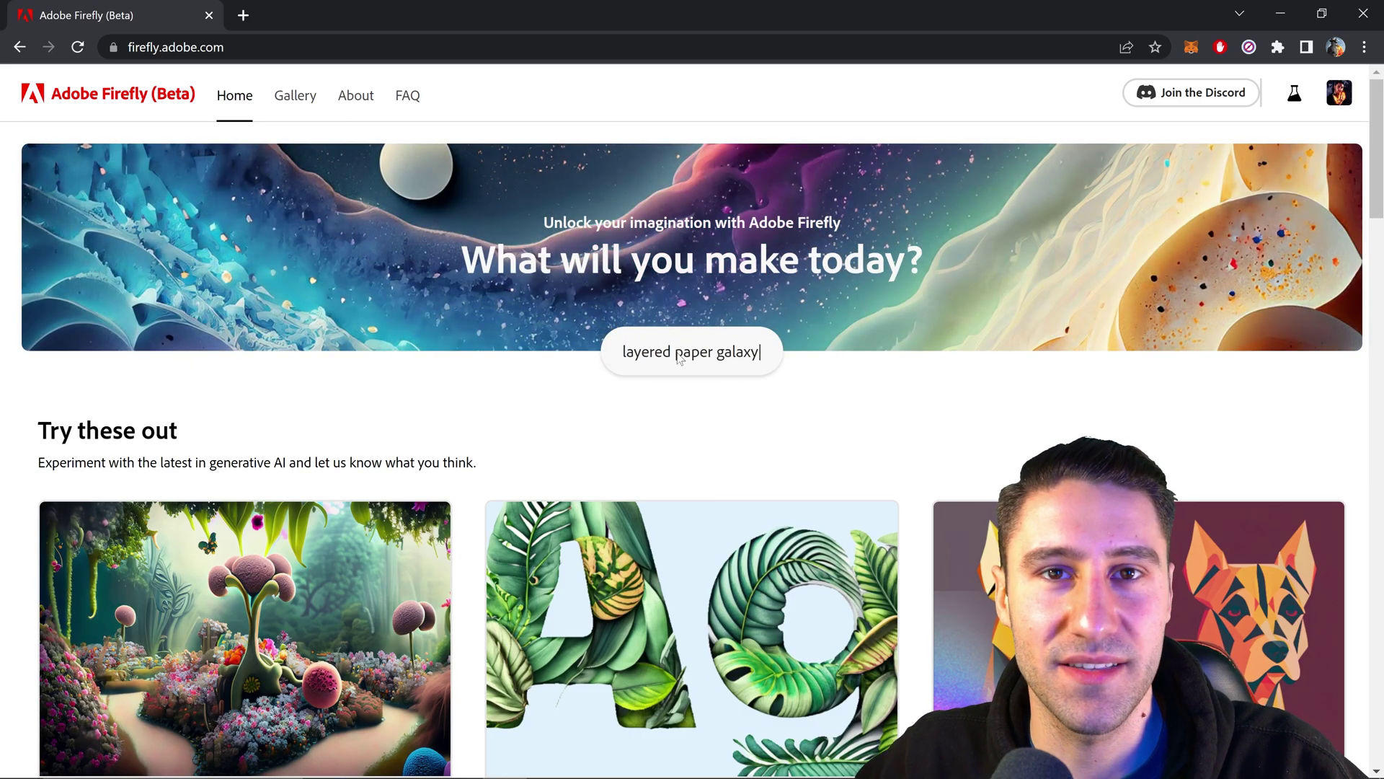
scroll(681, 346, down, 1)
scroll(530, 311, down, 1)
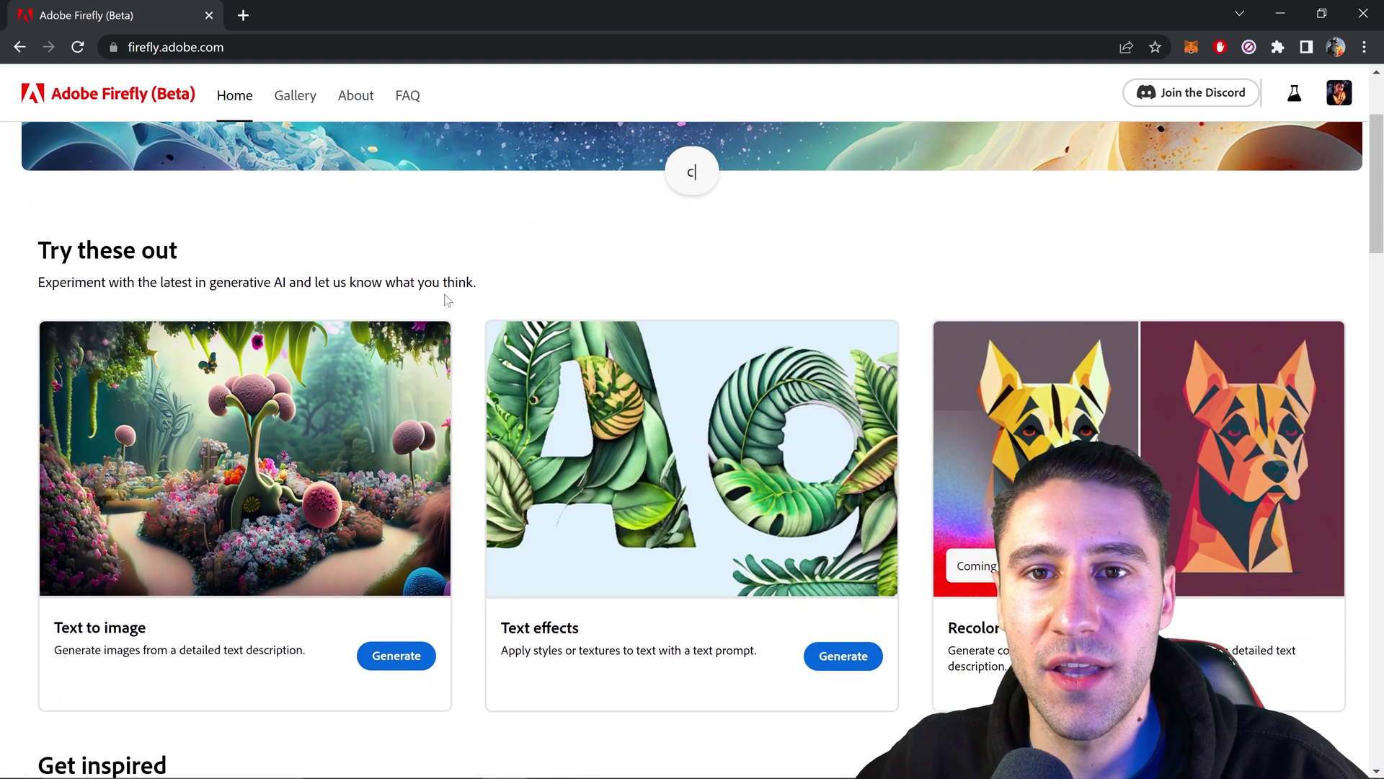
scroll(436, 310, down, 1)
Step: Open the Text to image gallery and read the example images' prompts
click(396, 565)
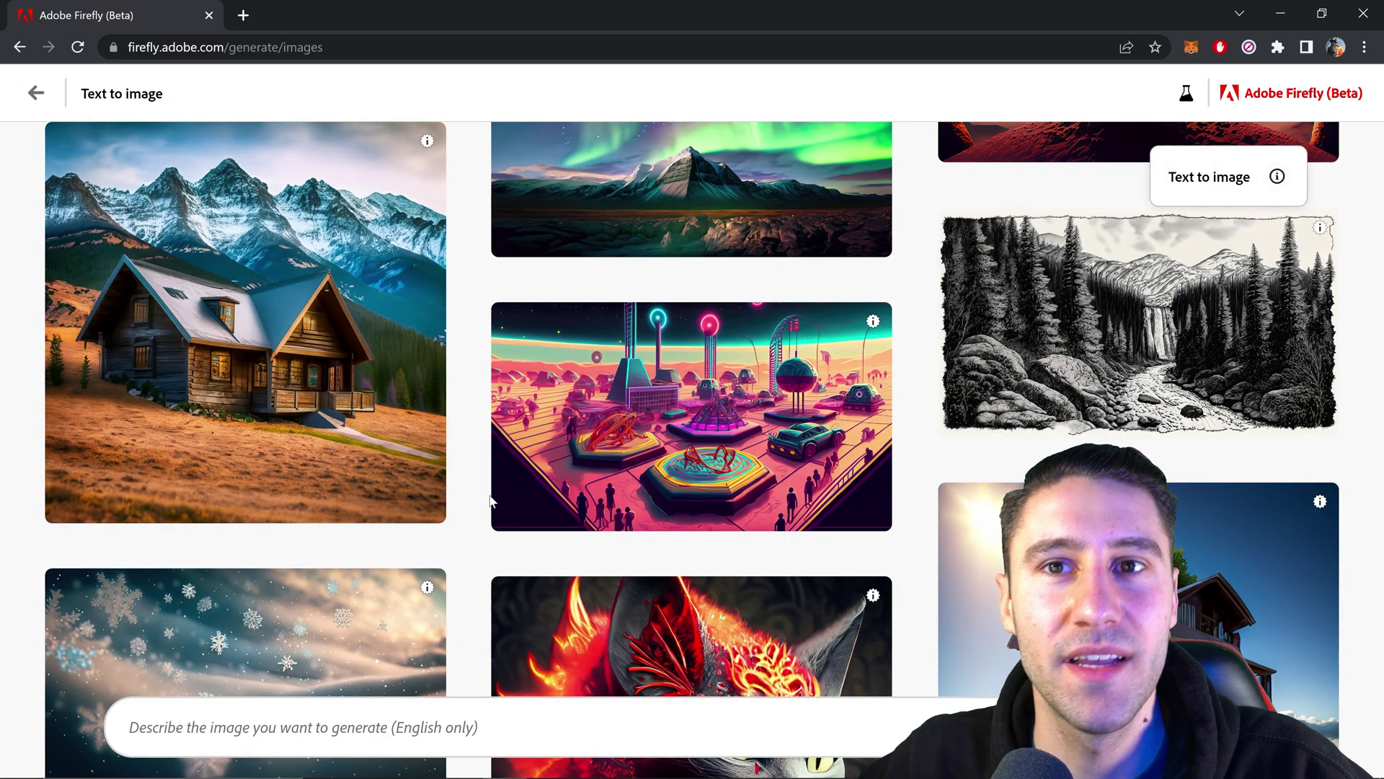
mouse_move(567, 440)
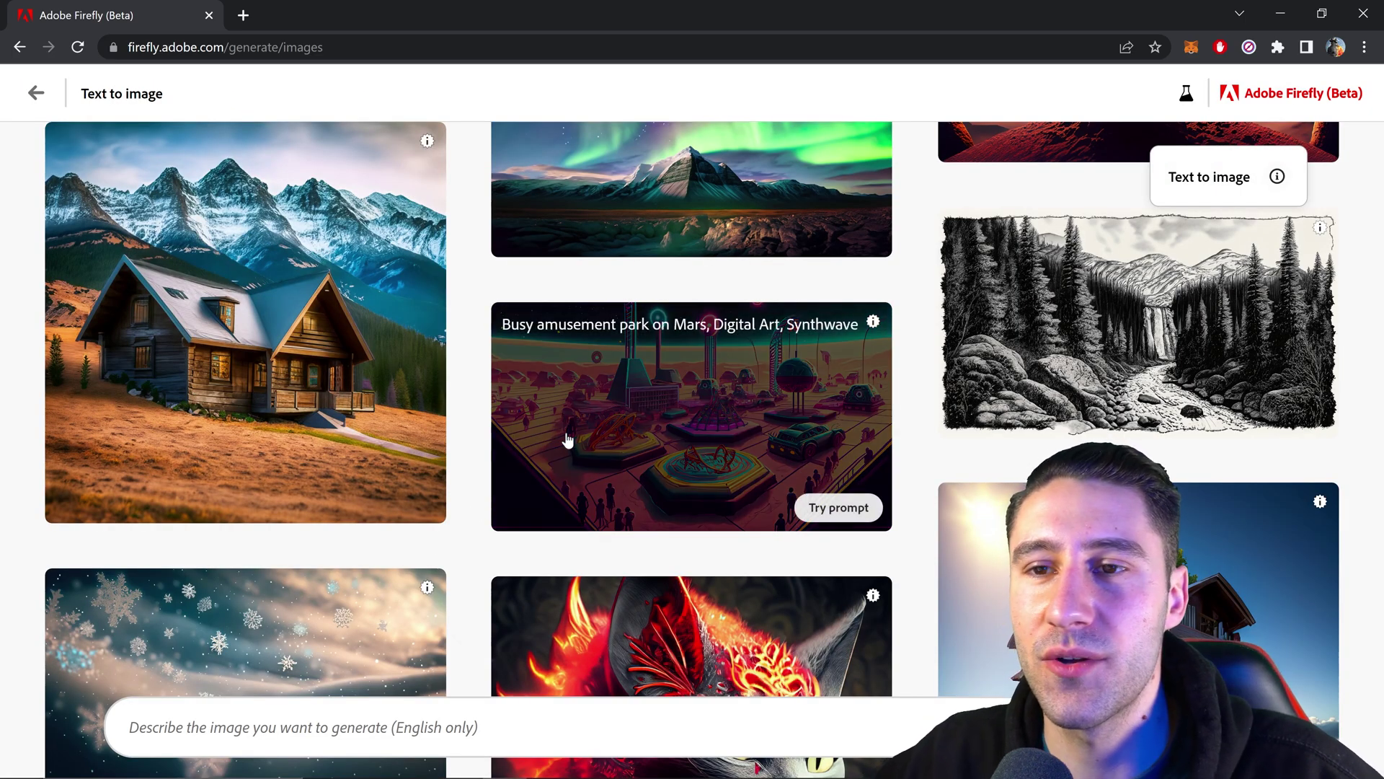
mouse_move(314, 339)
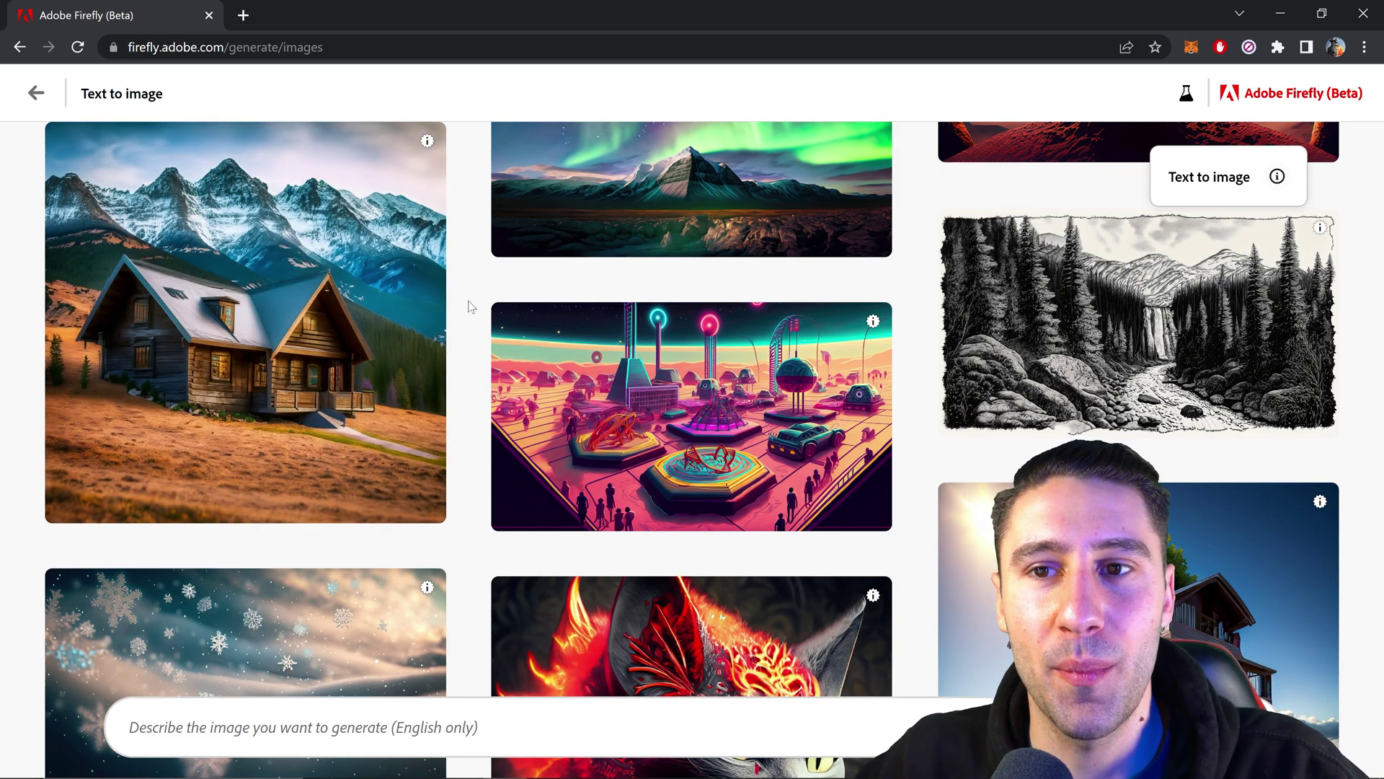
mouse_move(371, 321)
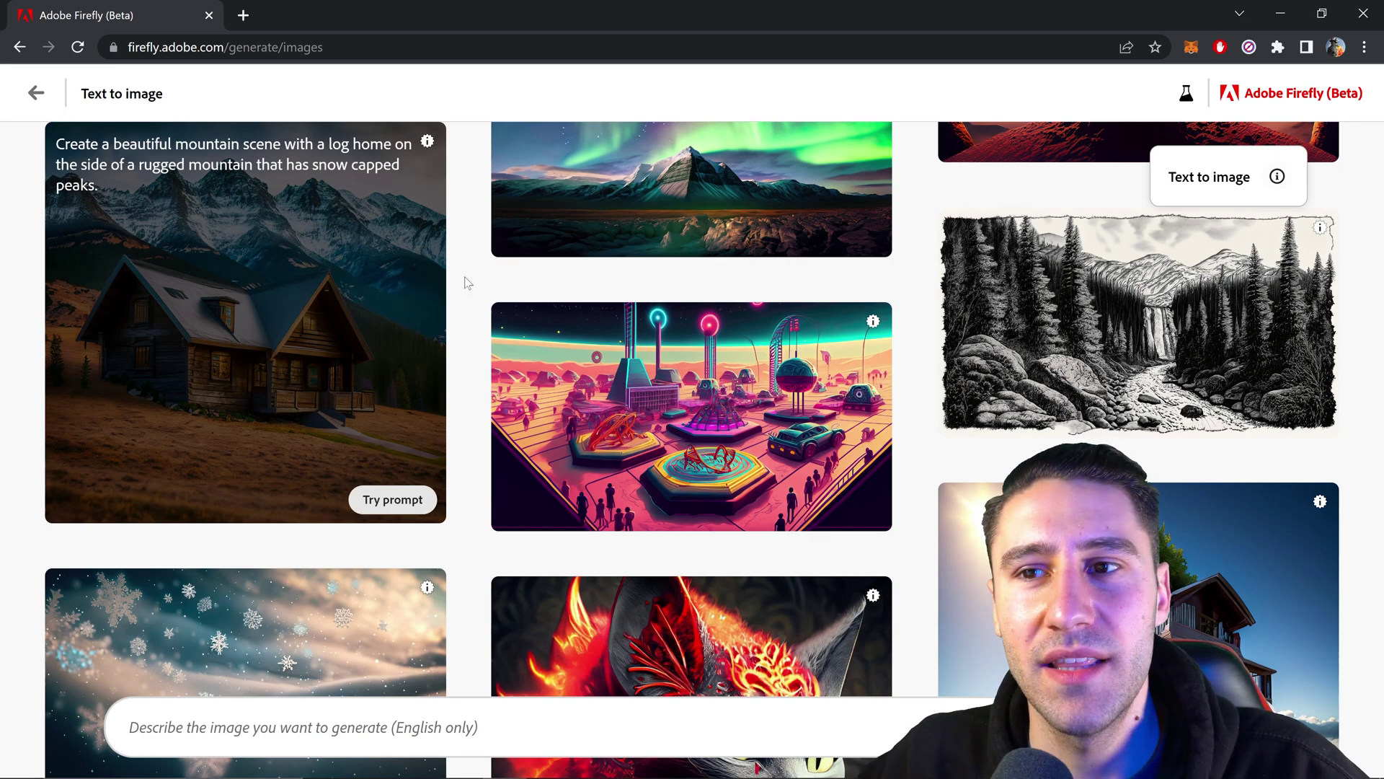
mouse_move(229, 255)
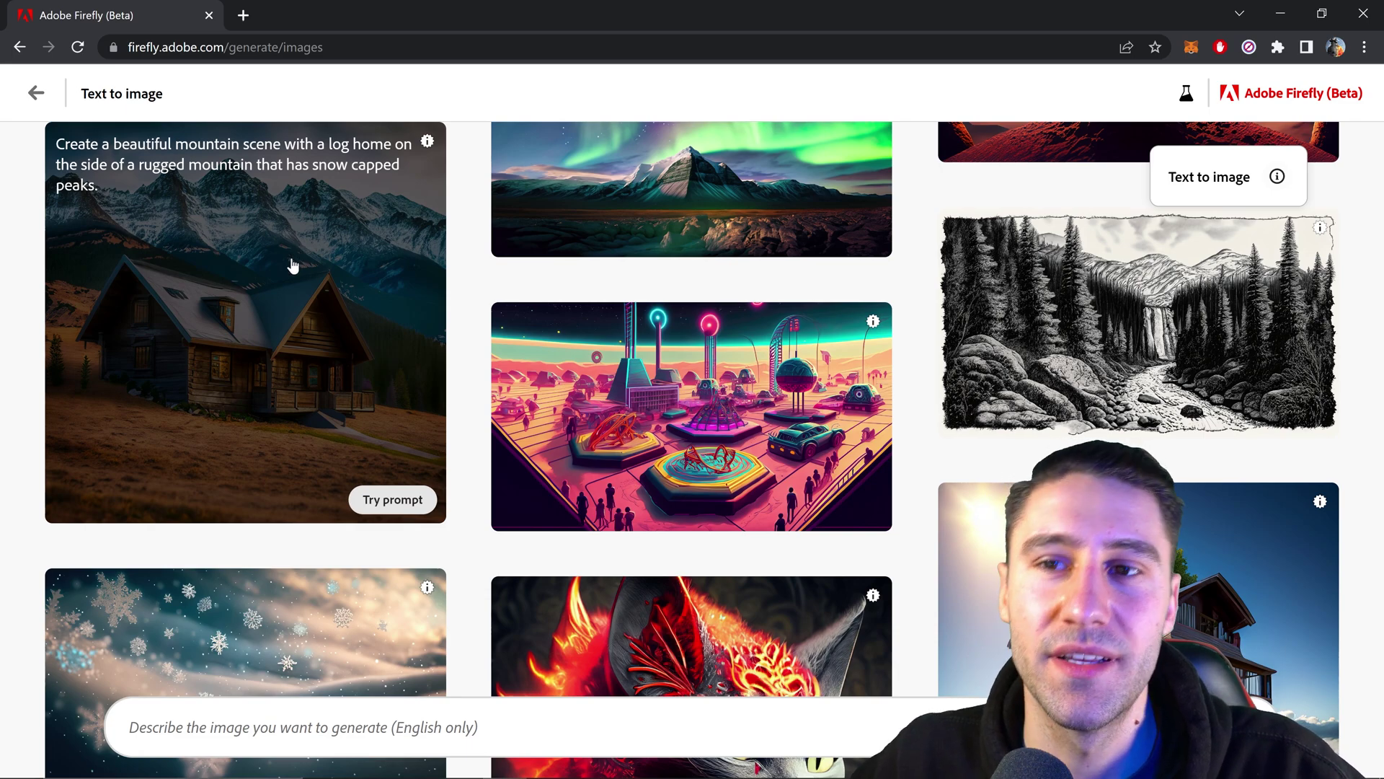
click(416, 491)
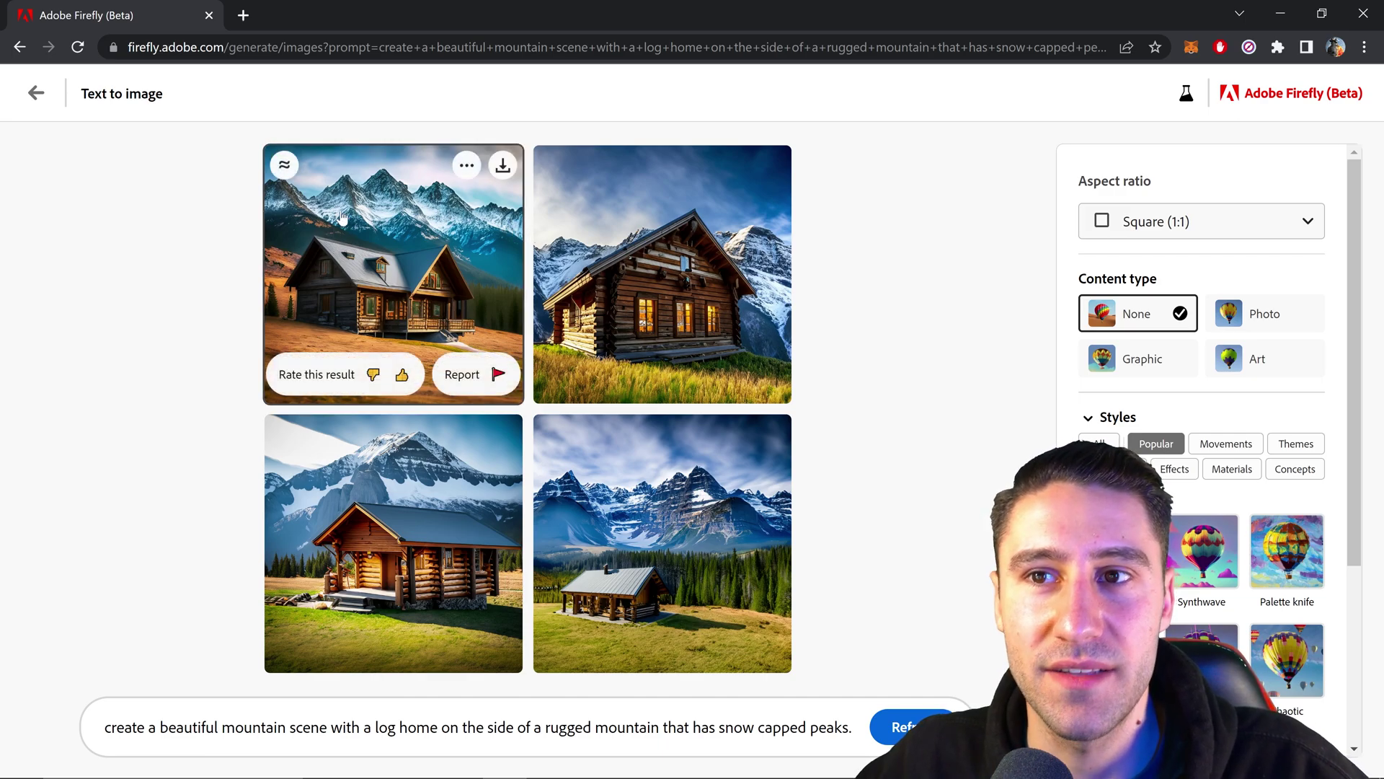
click(36, 93)
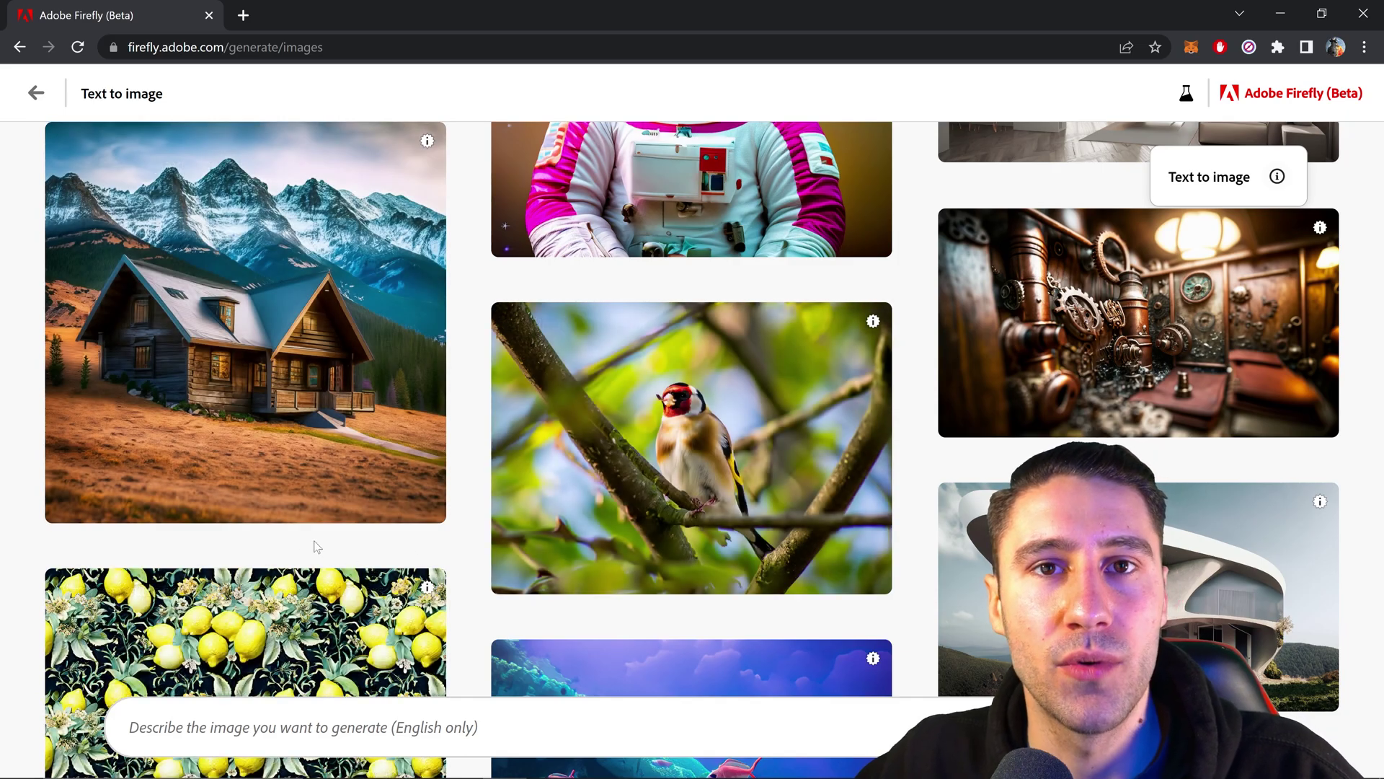
mouse_move(300, 485)
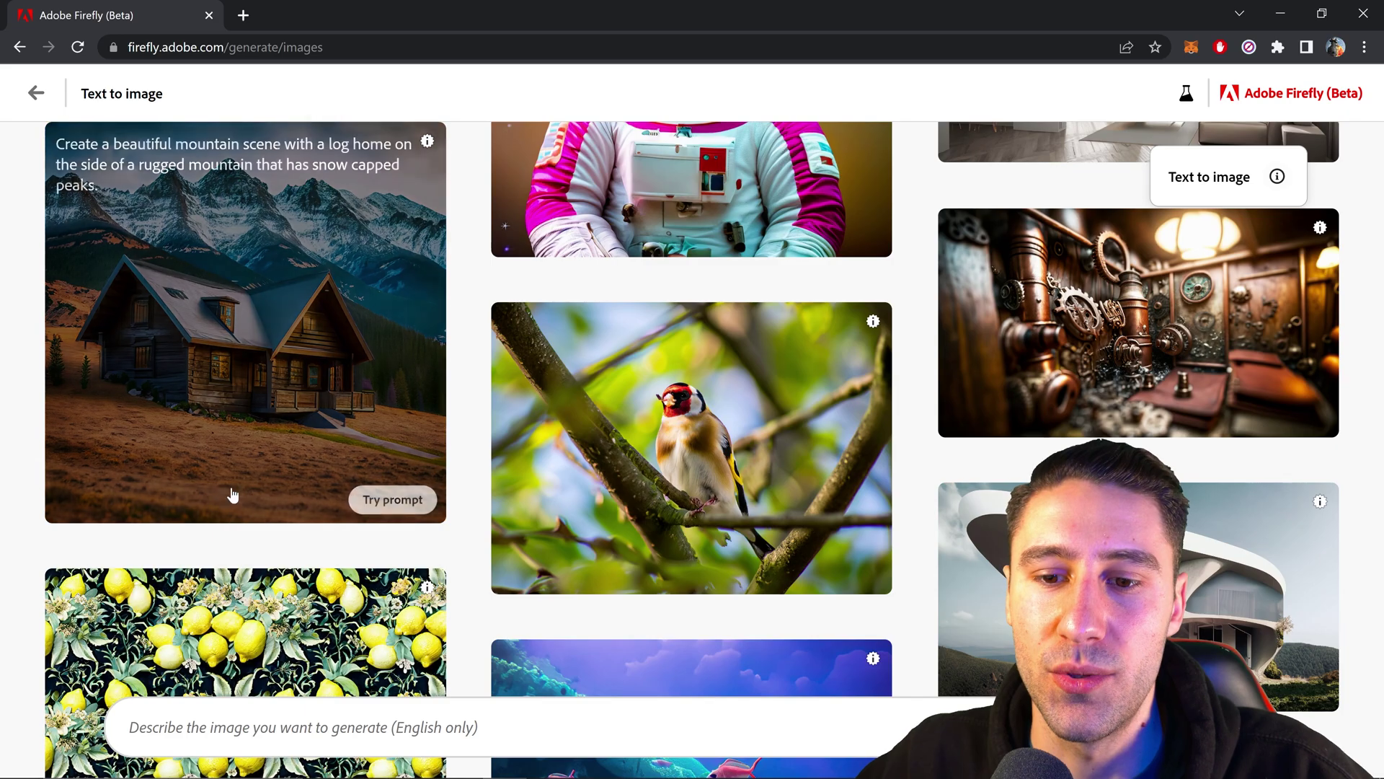
click(130, 727)
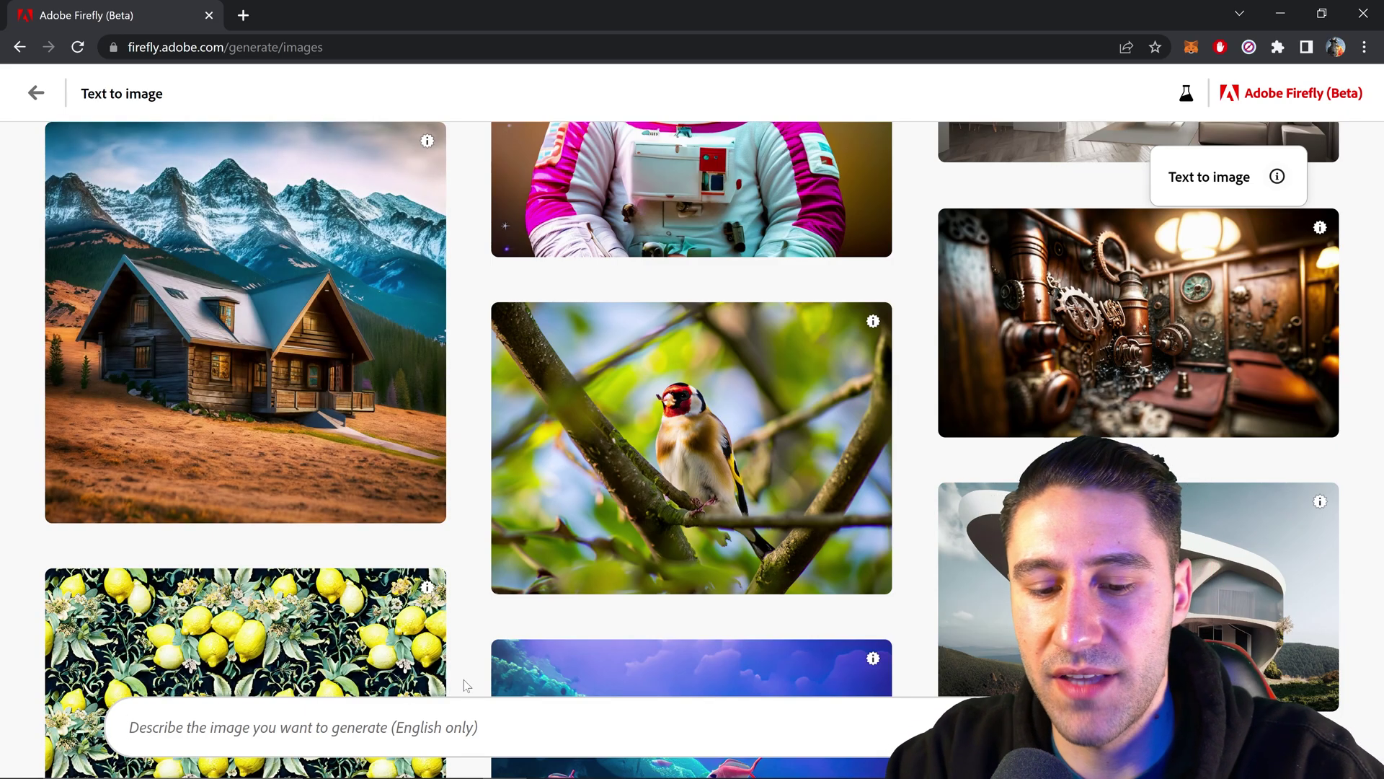
Step: Enter the prompt 'frog, skateboarding, sunny day, wearing sun glasses, hyper realistic'
text(frog,)
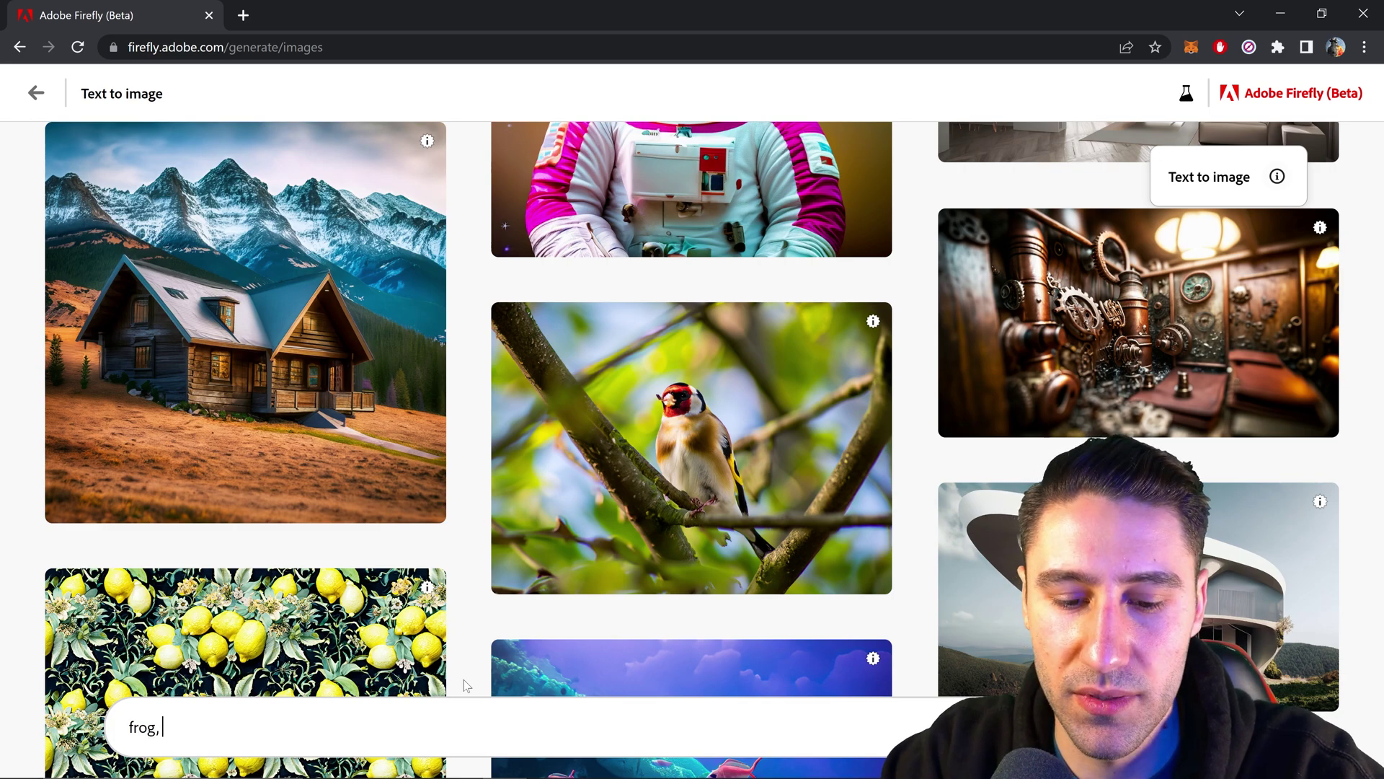
text( skatebo)
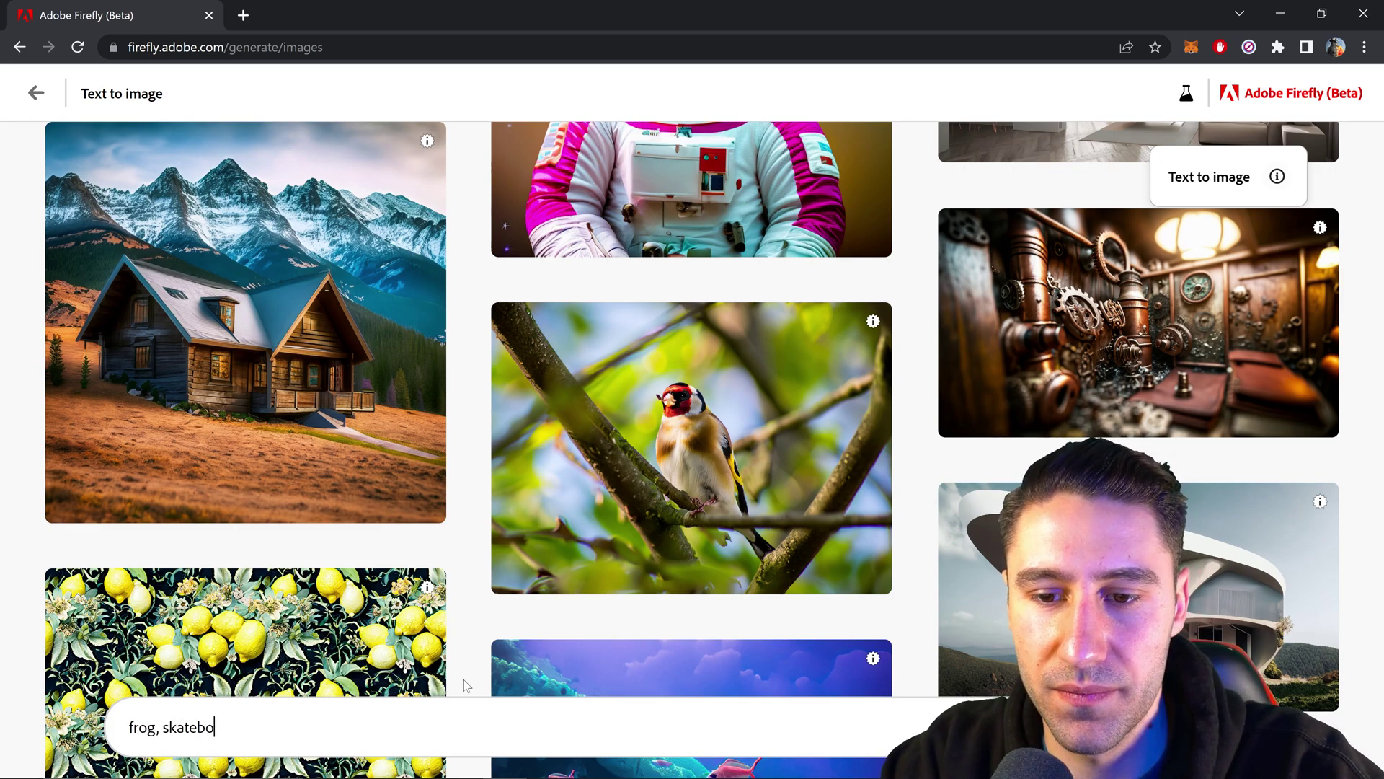
text(arding, s)
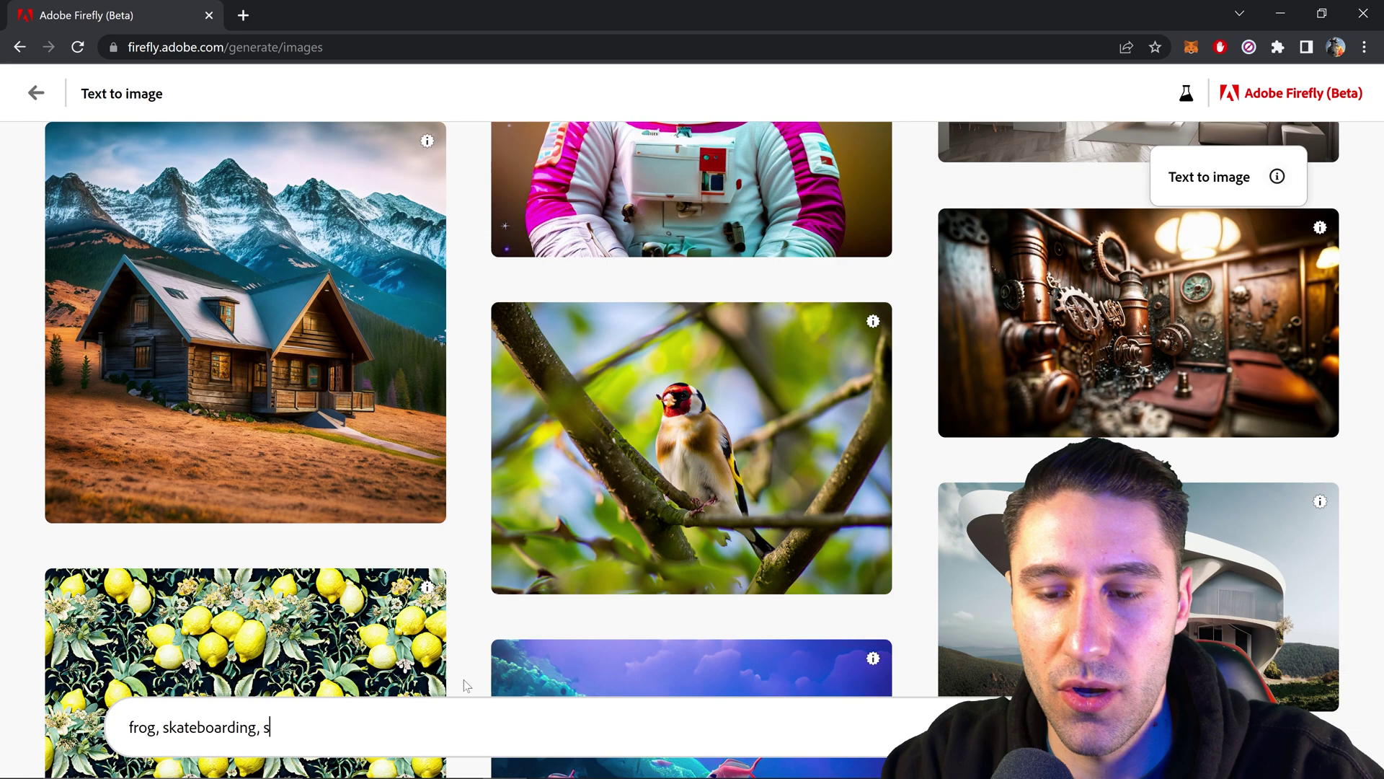
text(unny day, wearing sun glasses, hyper realistic)
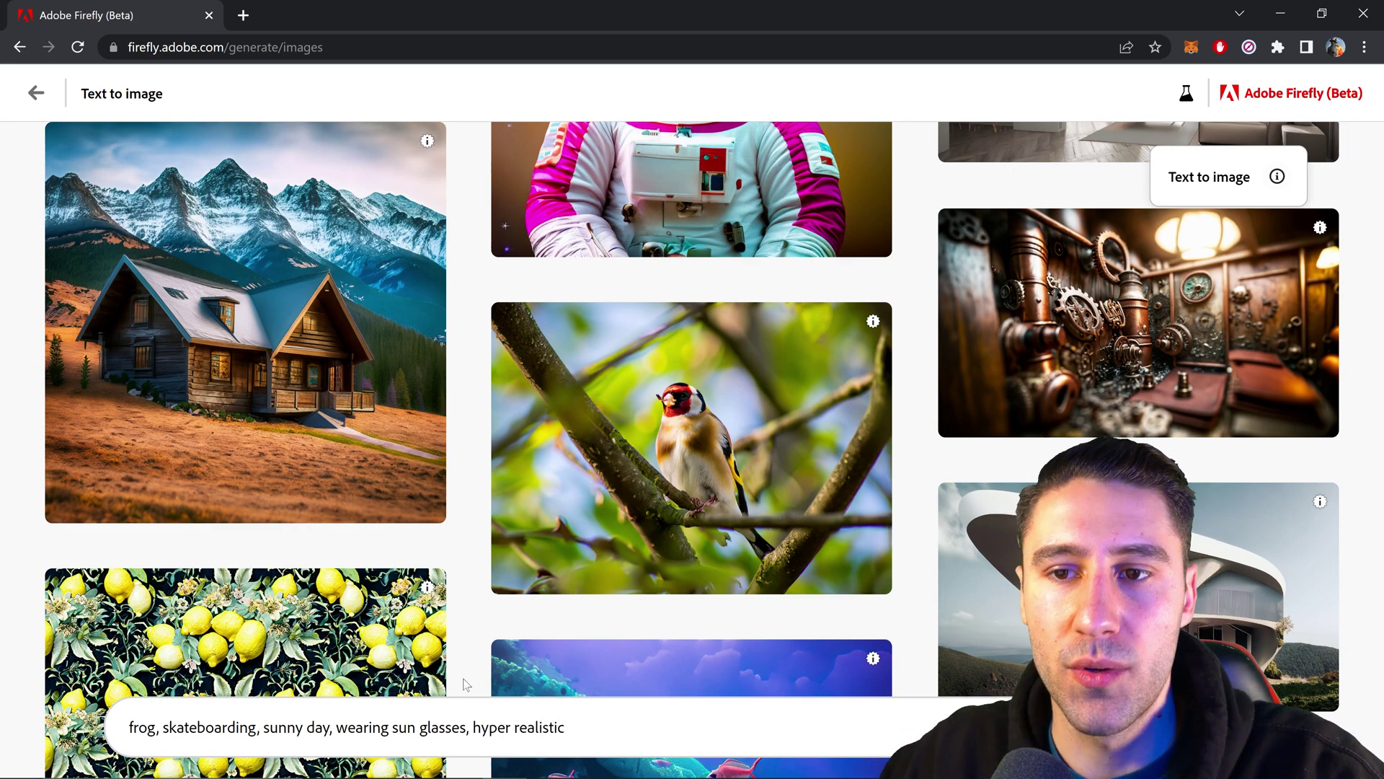
mouse_move(323, 386)
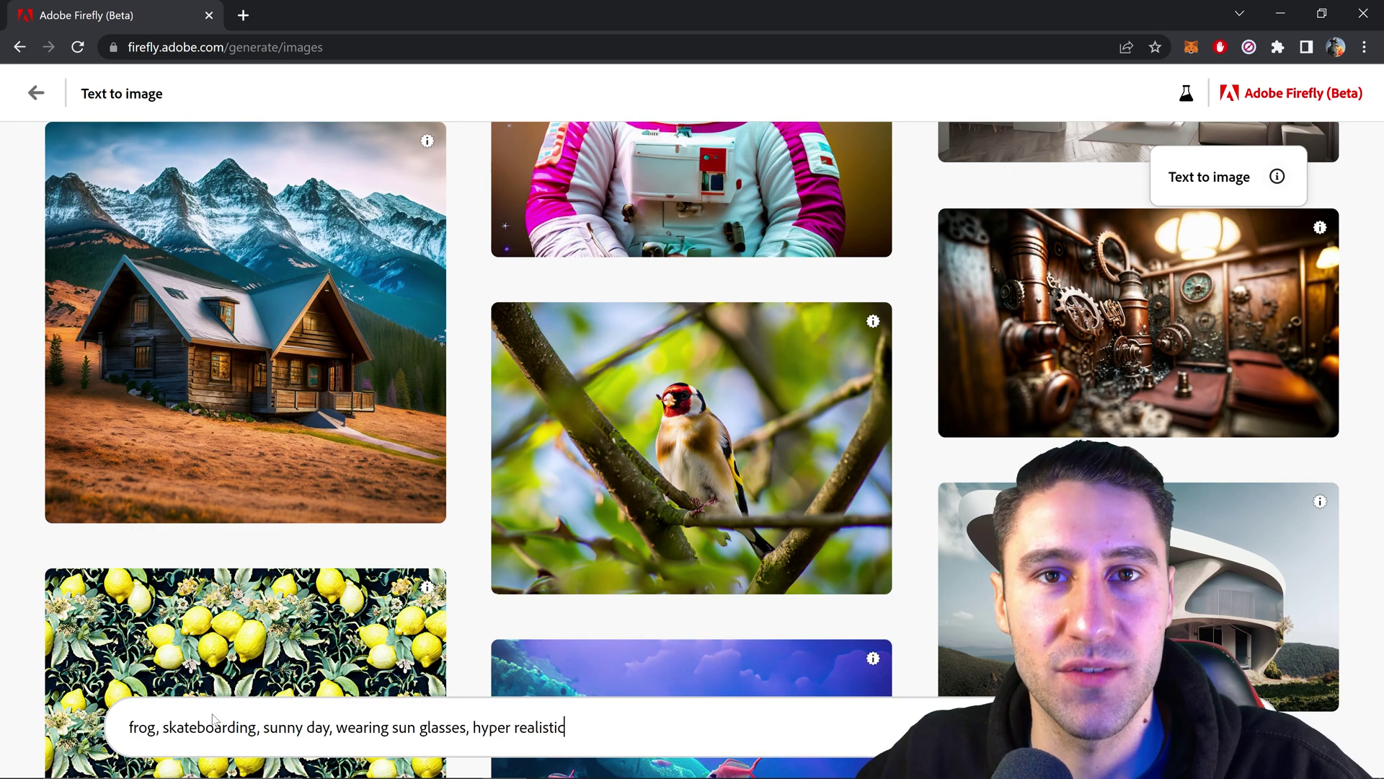
Step: Generate four square frog images from the prompt and review each result
mouse_move(285, 697)
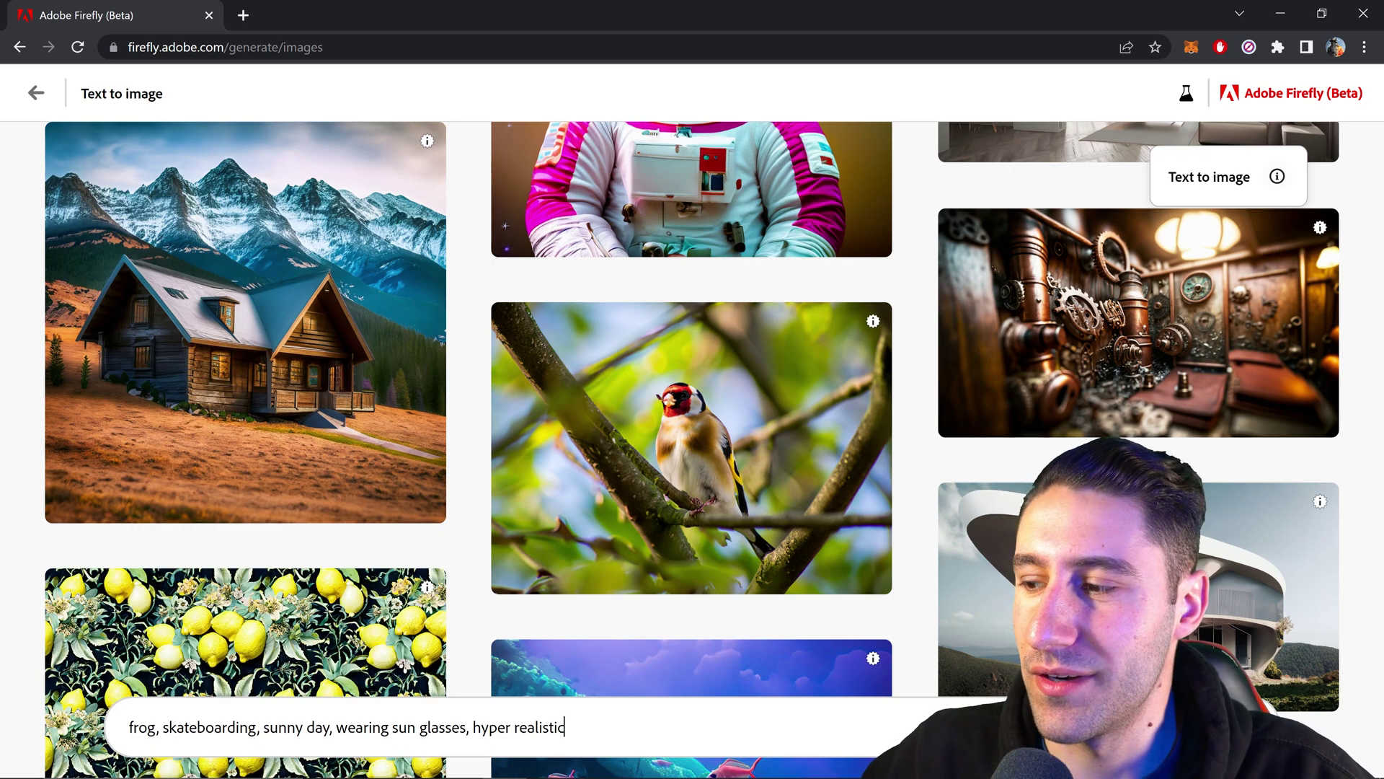
key(Return)
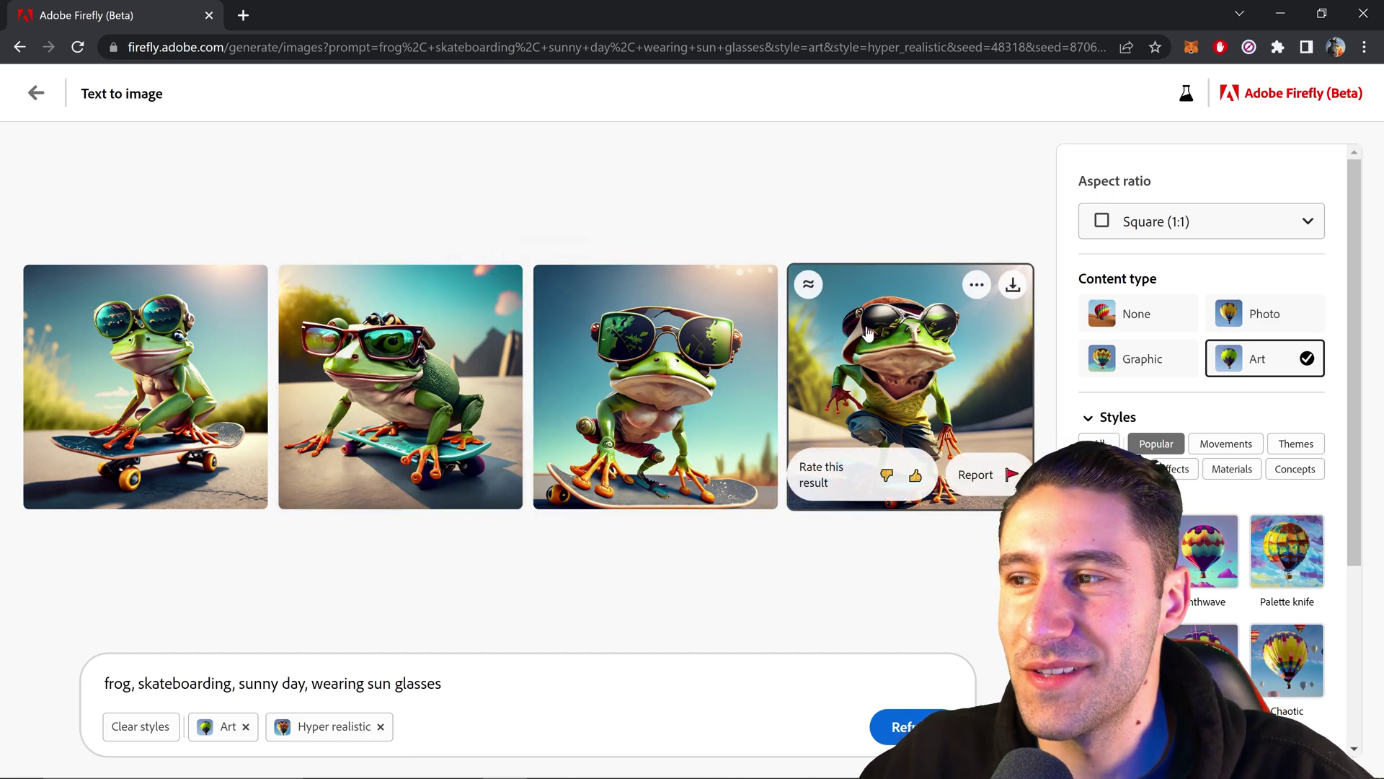
mouse_move(448, 360)
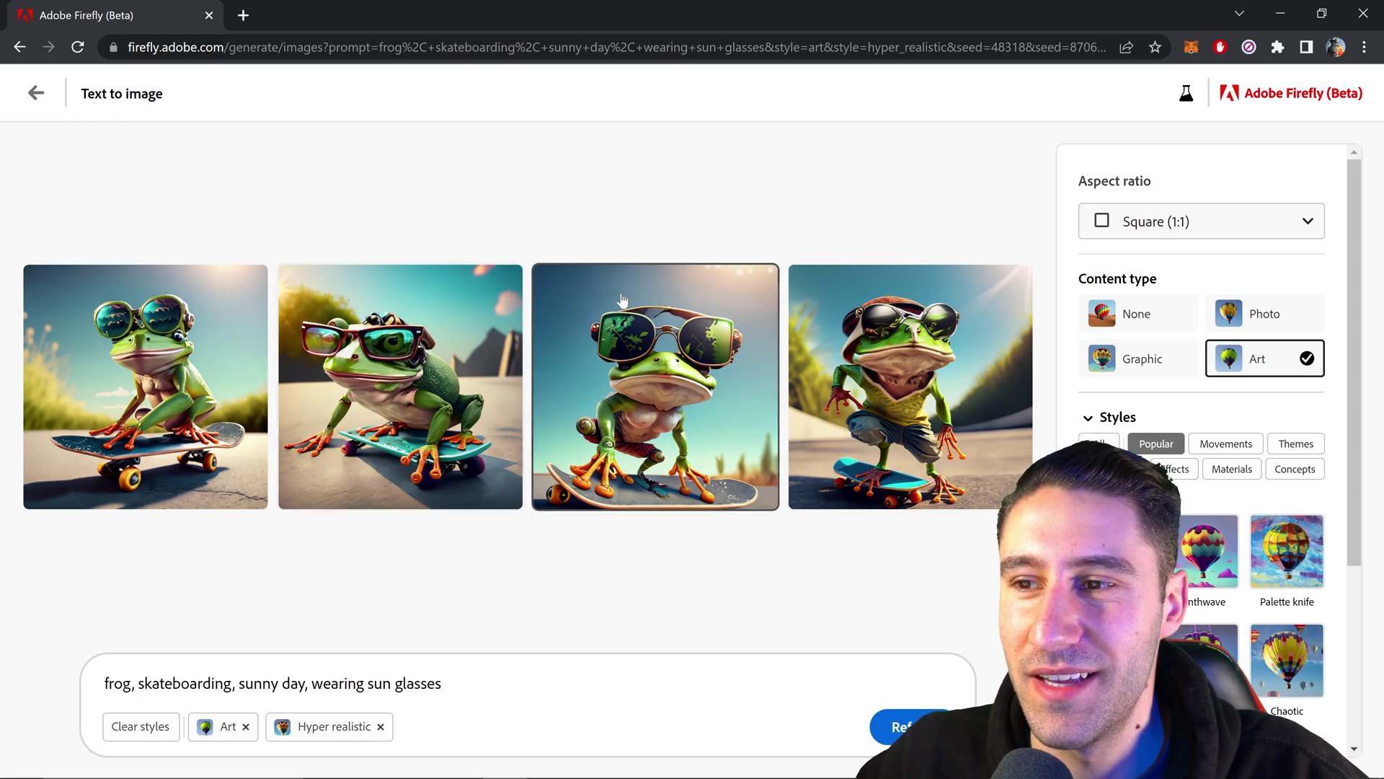
mouse_move(702, 358)
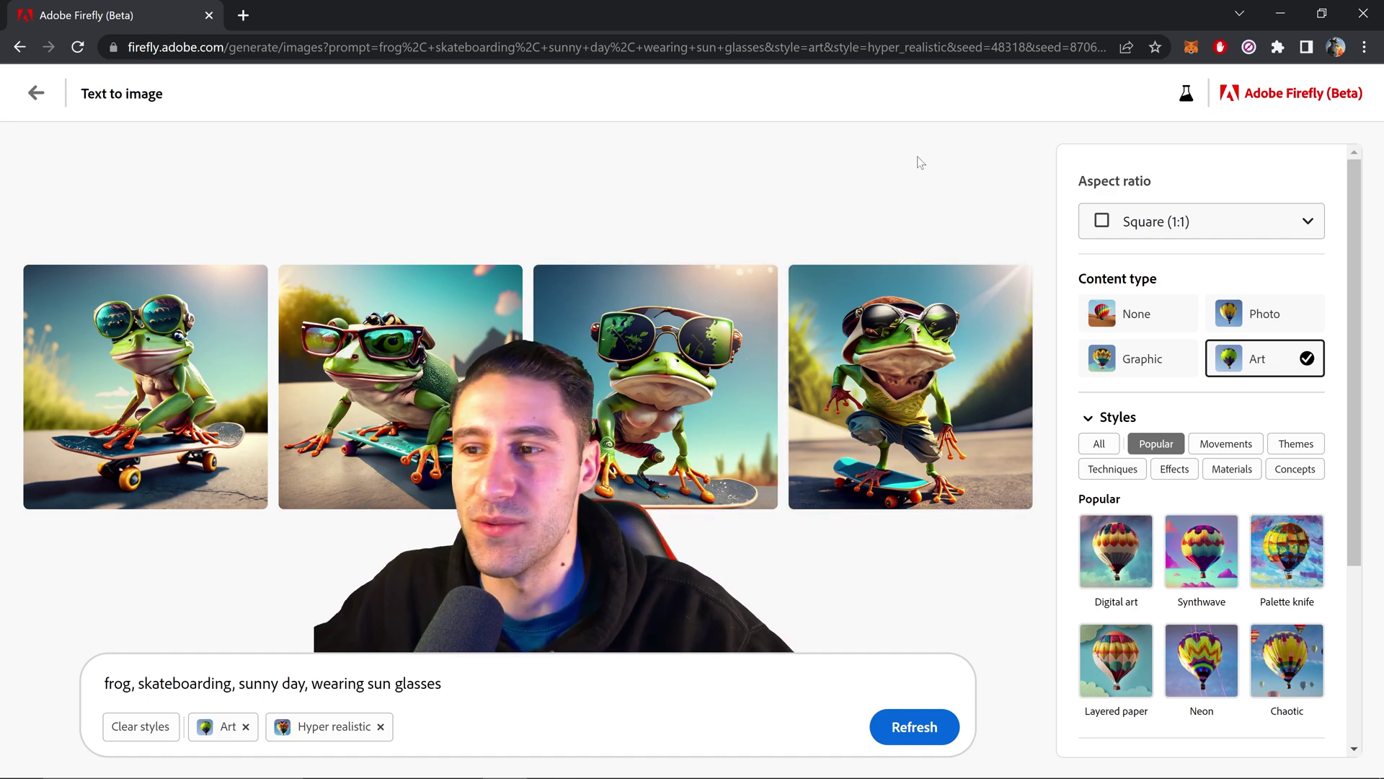
mouse_move(1354, 278)
mouse_down()
mouse_move(1377, 453)
mouse_move(1370, 276)
mouse_up()
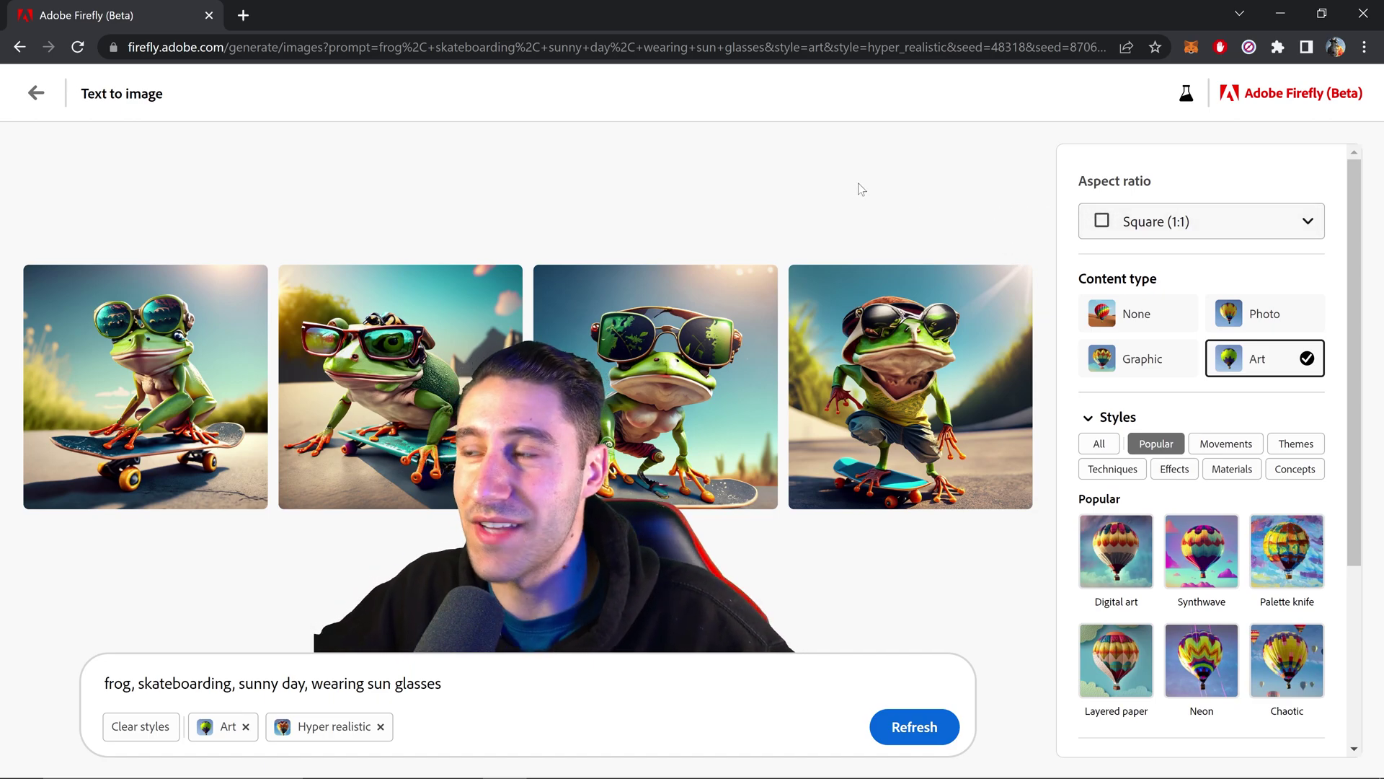
Step: Change the aspect ratio to Widescreen (16:9) and review the wider frog images
click(1143, 217)
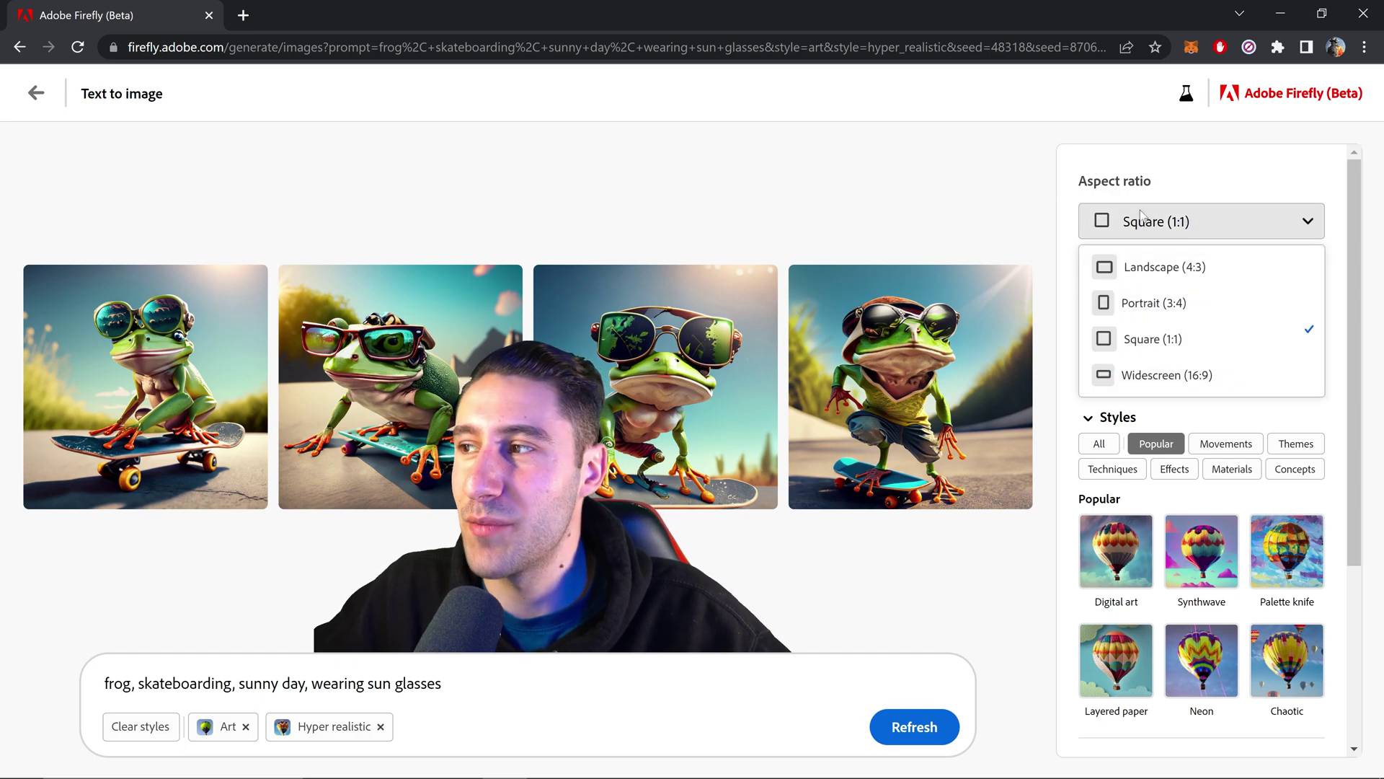
click(1188, 376)
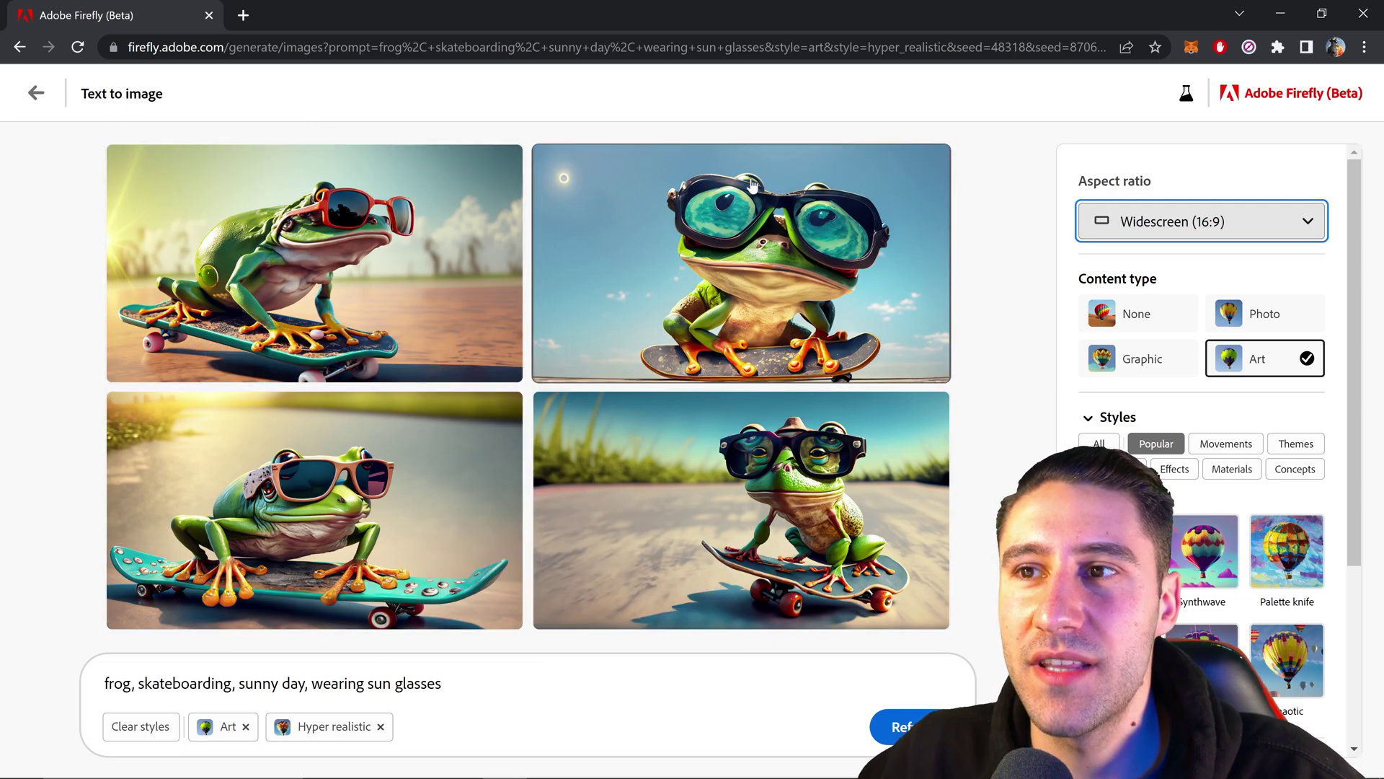
mouse_move(562, 282)
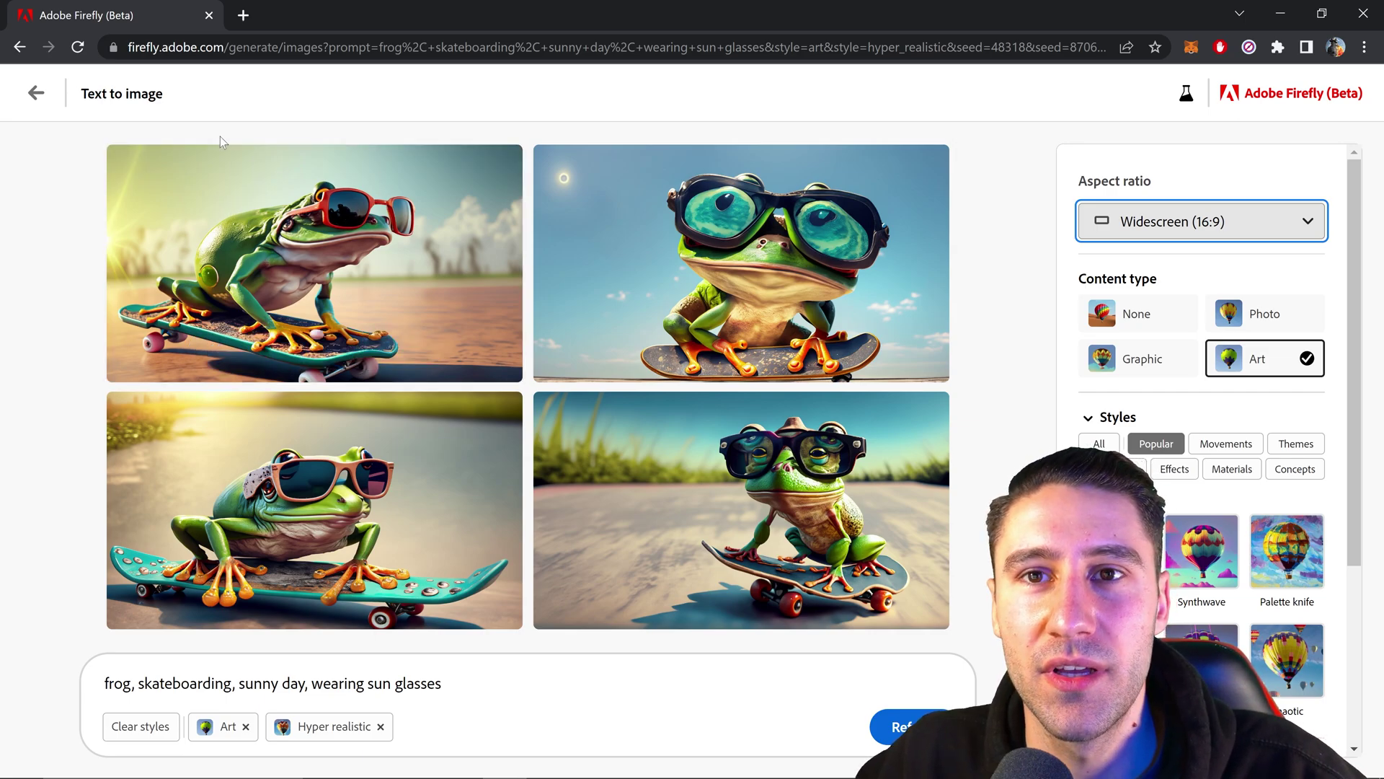
Step: Generate variations based on the top-left frog wearing red sunglasses
click(126, 166)
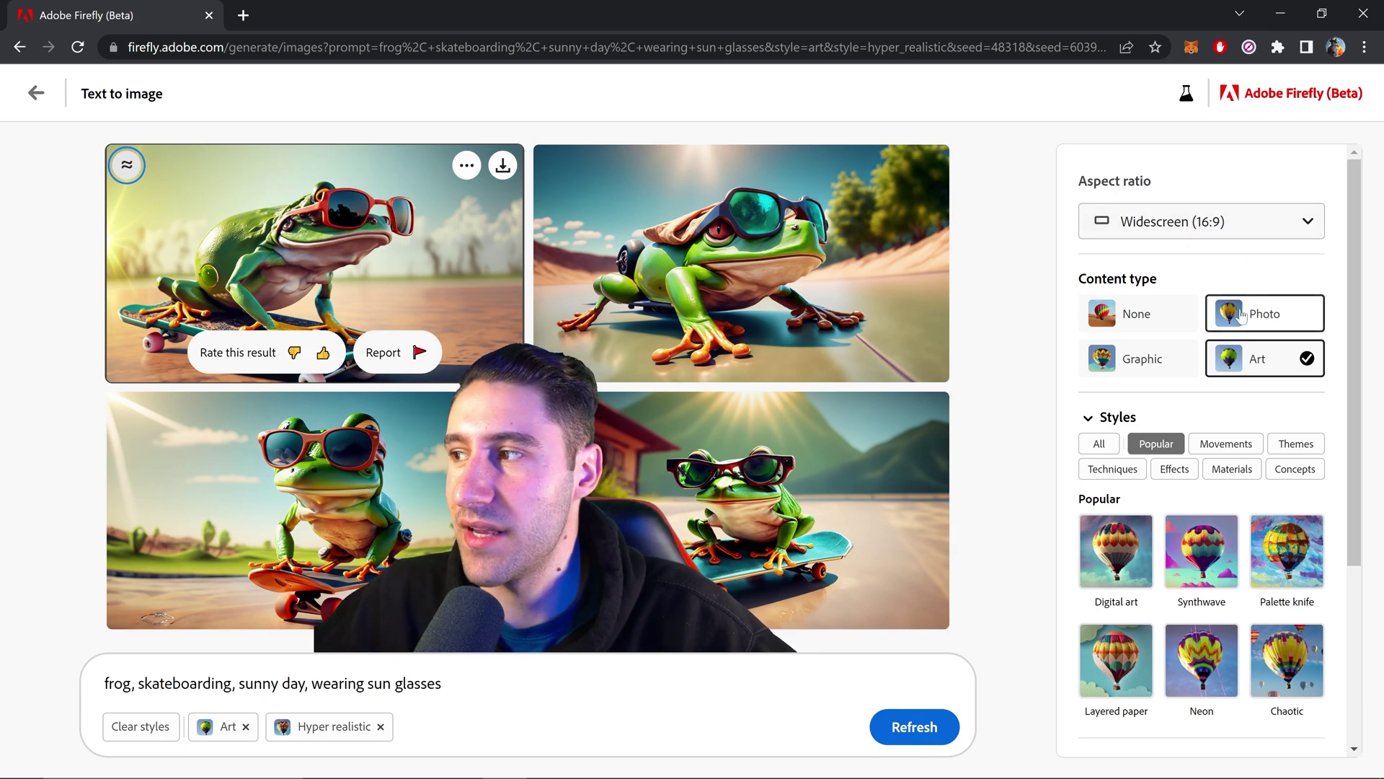
Step: Set Content type to None, keeping only Hyper realistic, and generate new frog images
click(1139, 360)
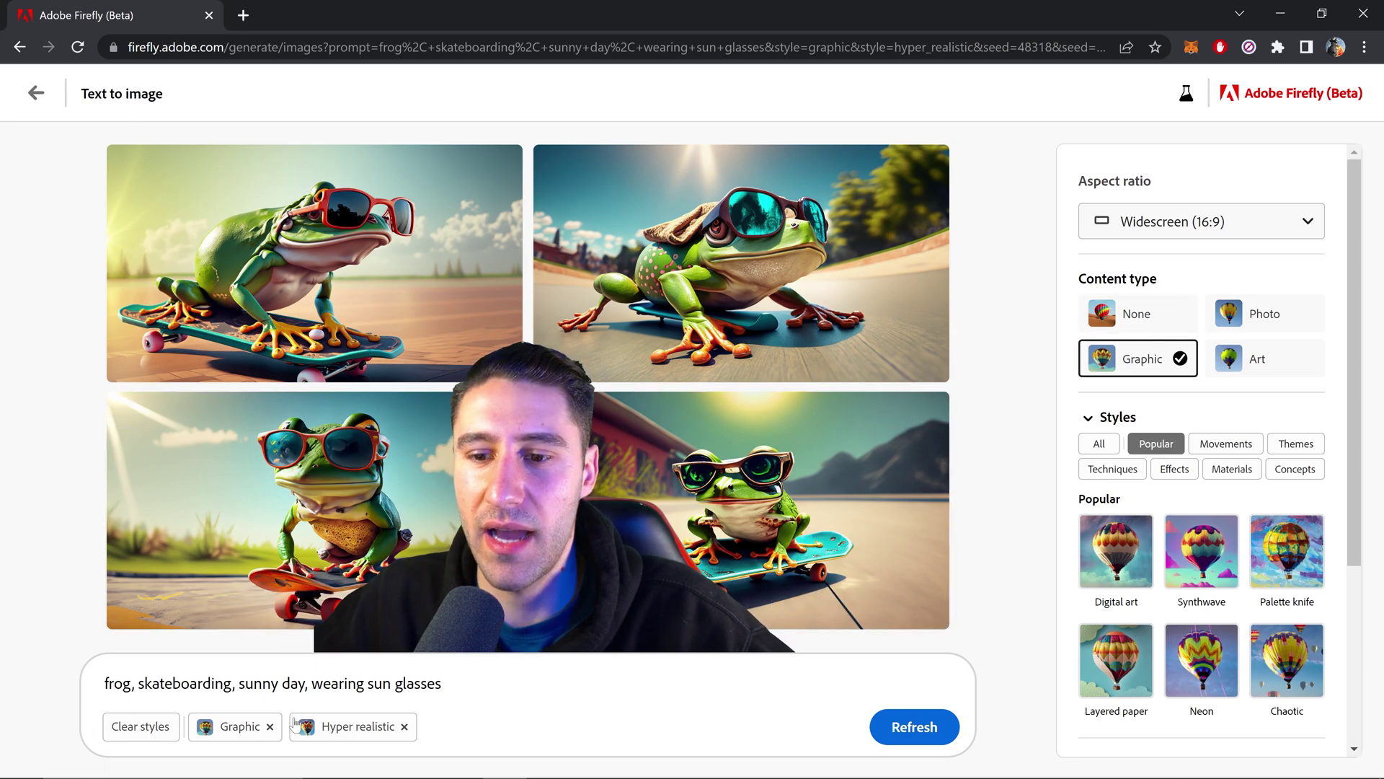
click(271, 727)
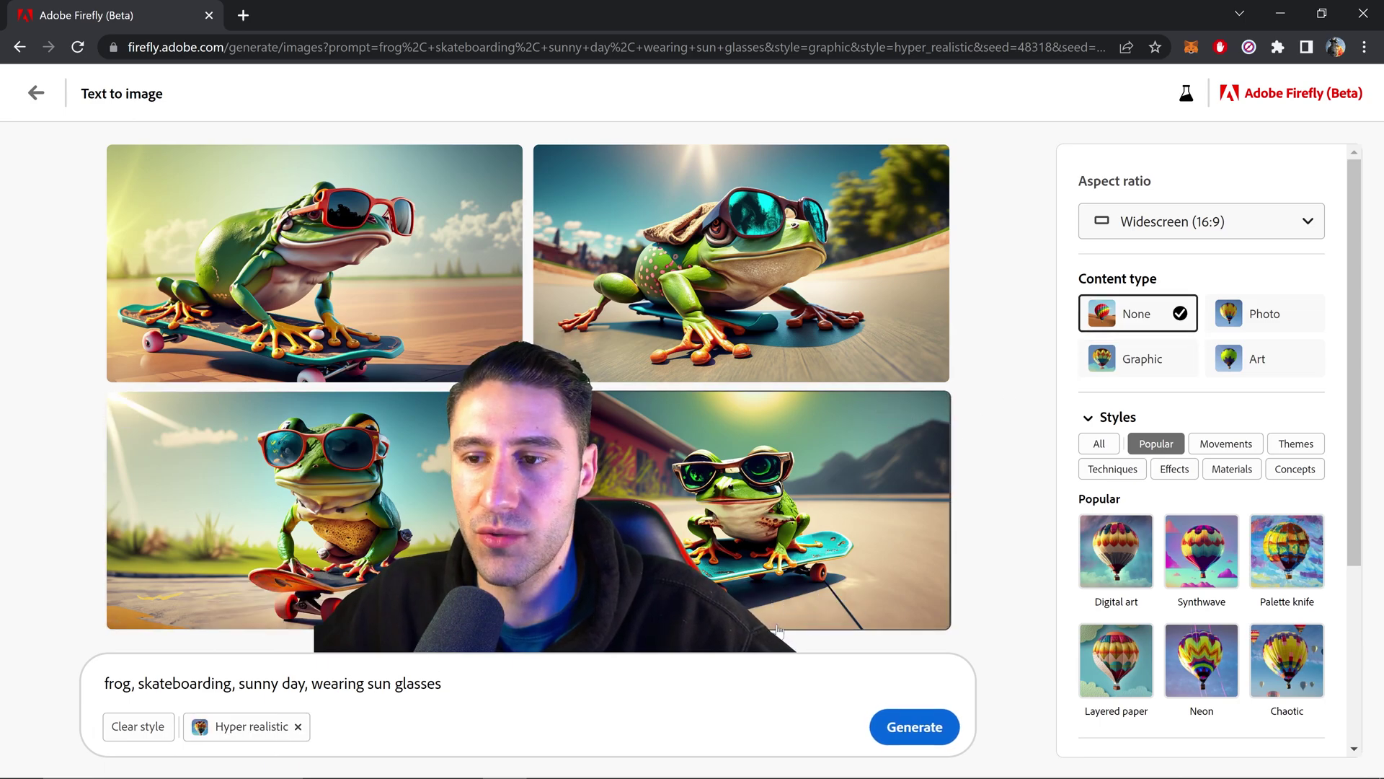
click(913, 728)
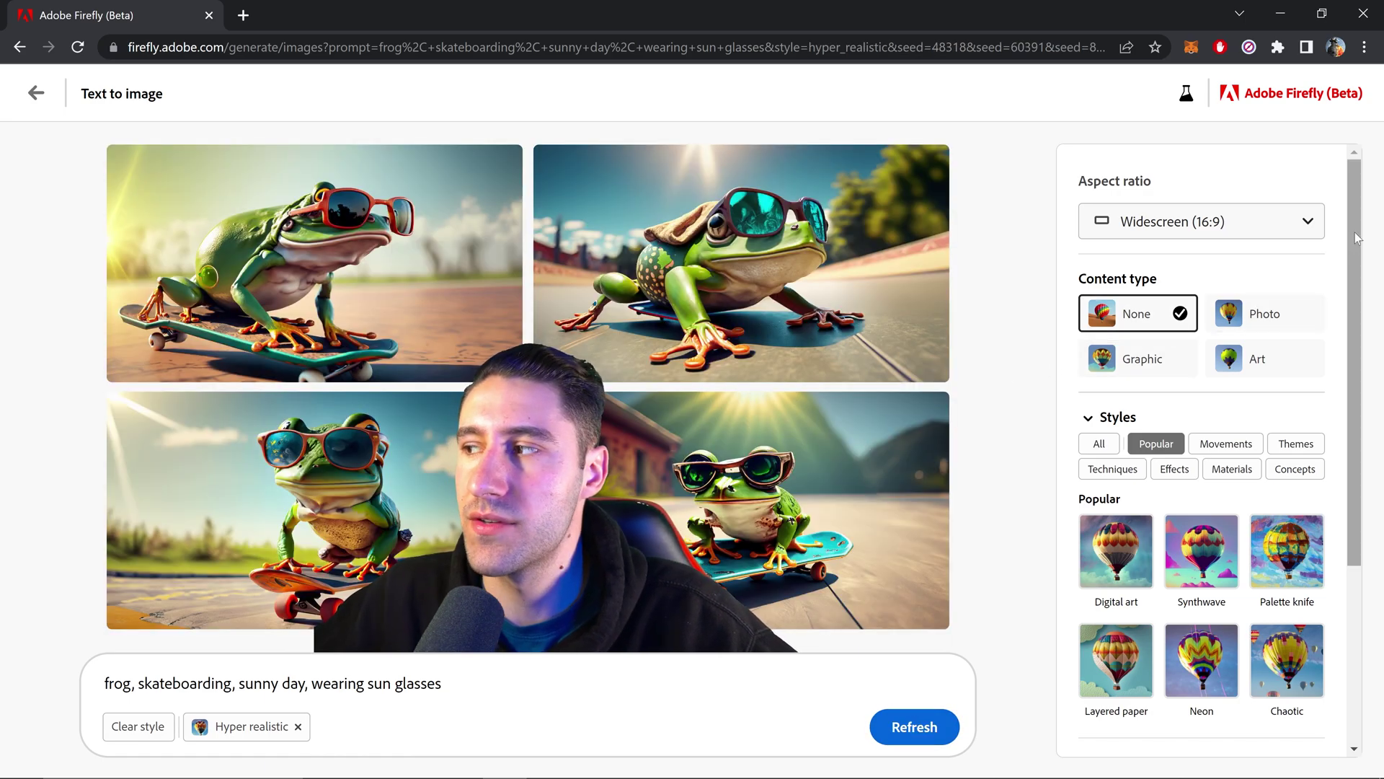
Step: Generate Steampunk-style frog images, then remove the Steampunk chip, leaving Hyper realistic
drag(1357, 238, 1383, 371)
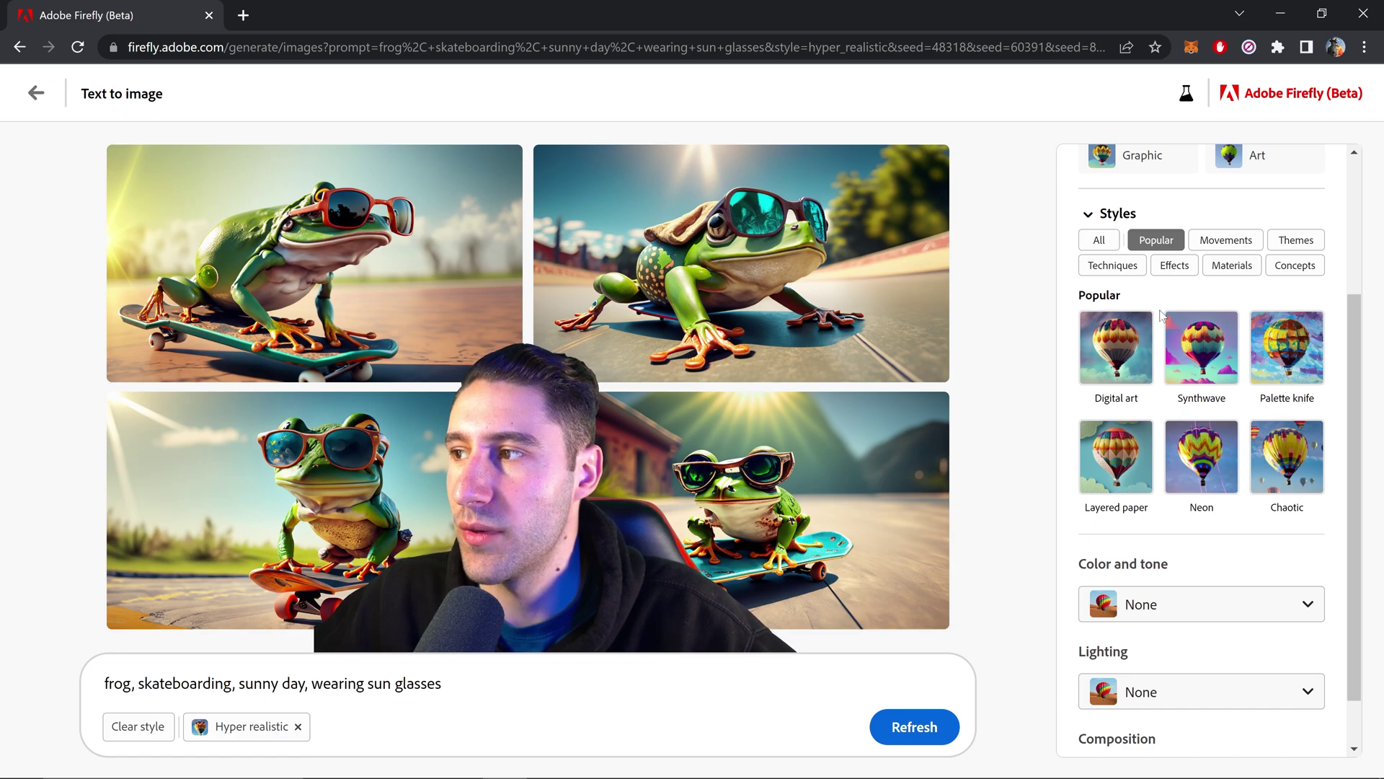
click(1099, 239)
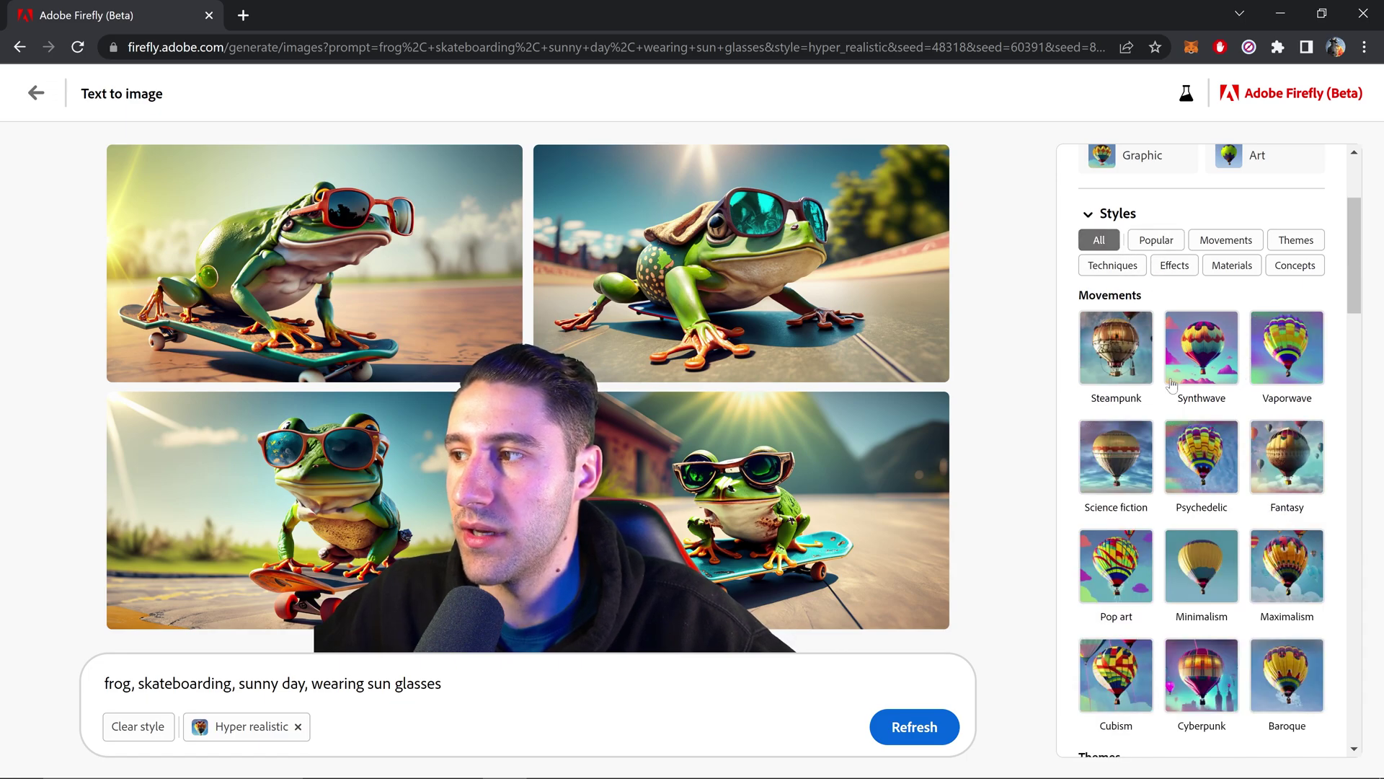
click(1121, 350)
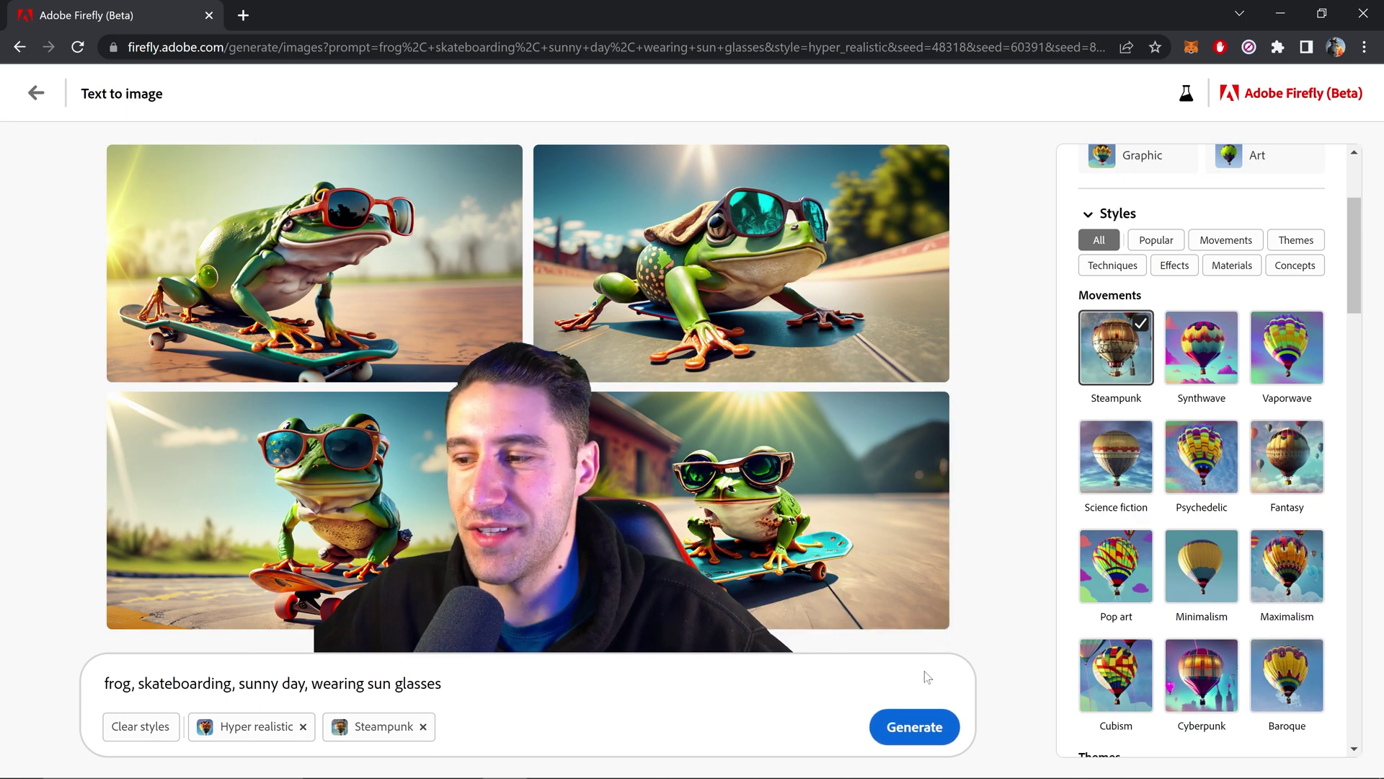
click(913, 726)
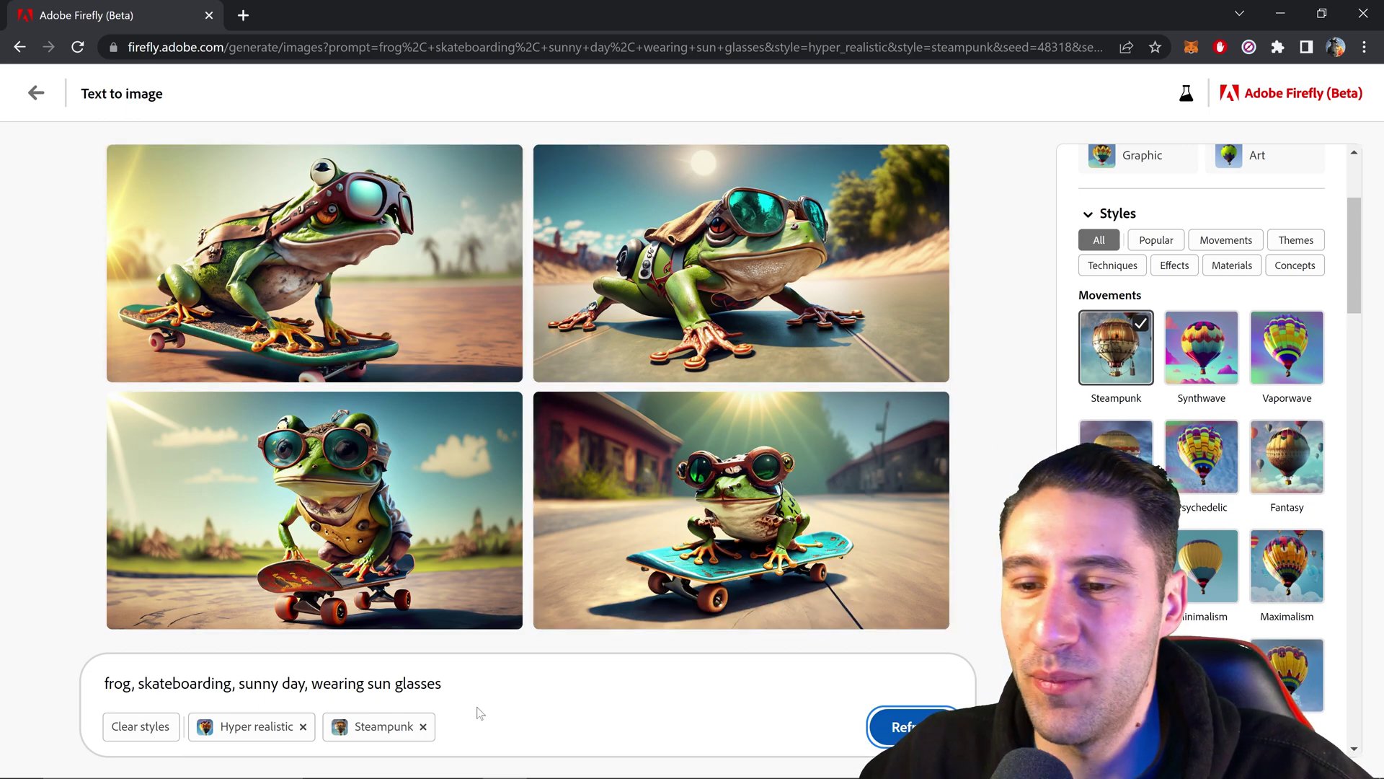
click(423, 726)
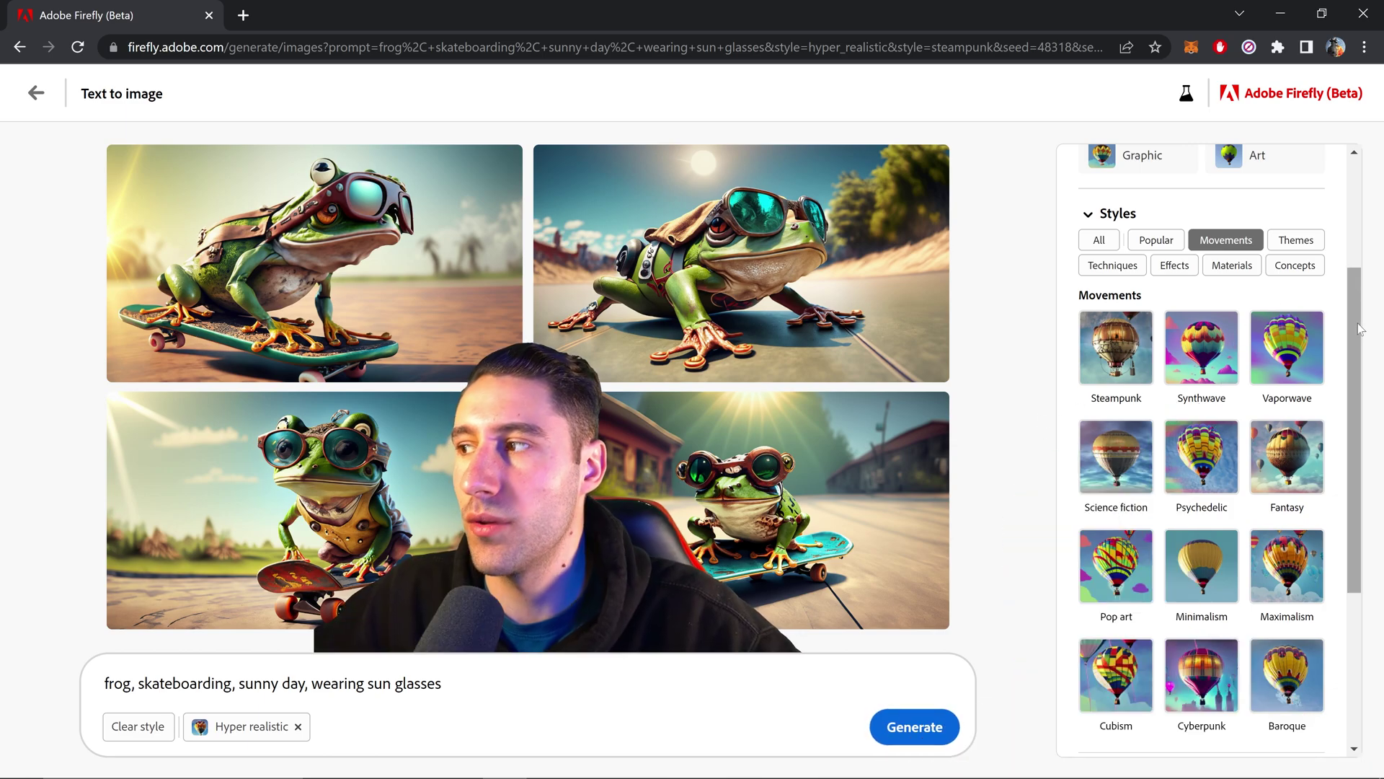
Step: Apply Vibrant color, Golden hour lighting and Close up composition alongside Hyper realistic, then regenerate
drag(1360, 333, 1362, 505)
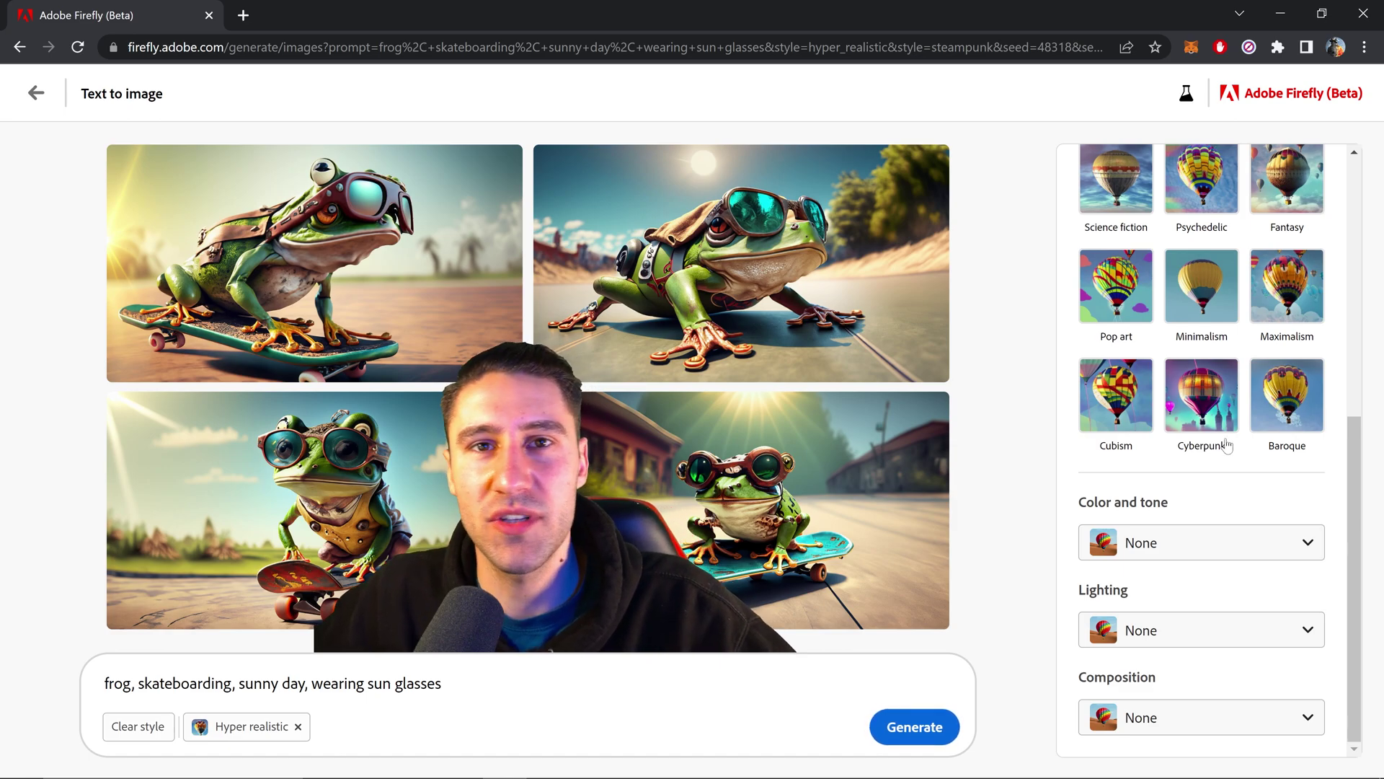
click(1139, 544)
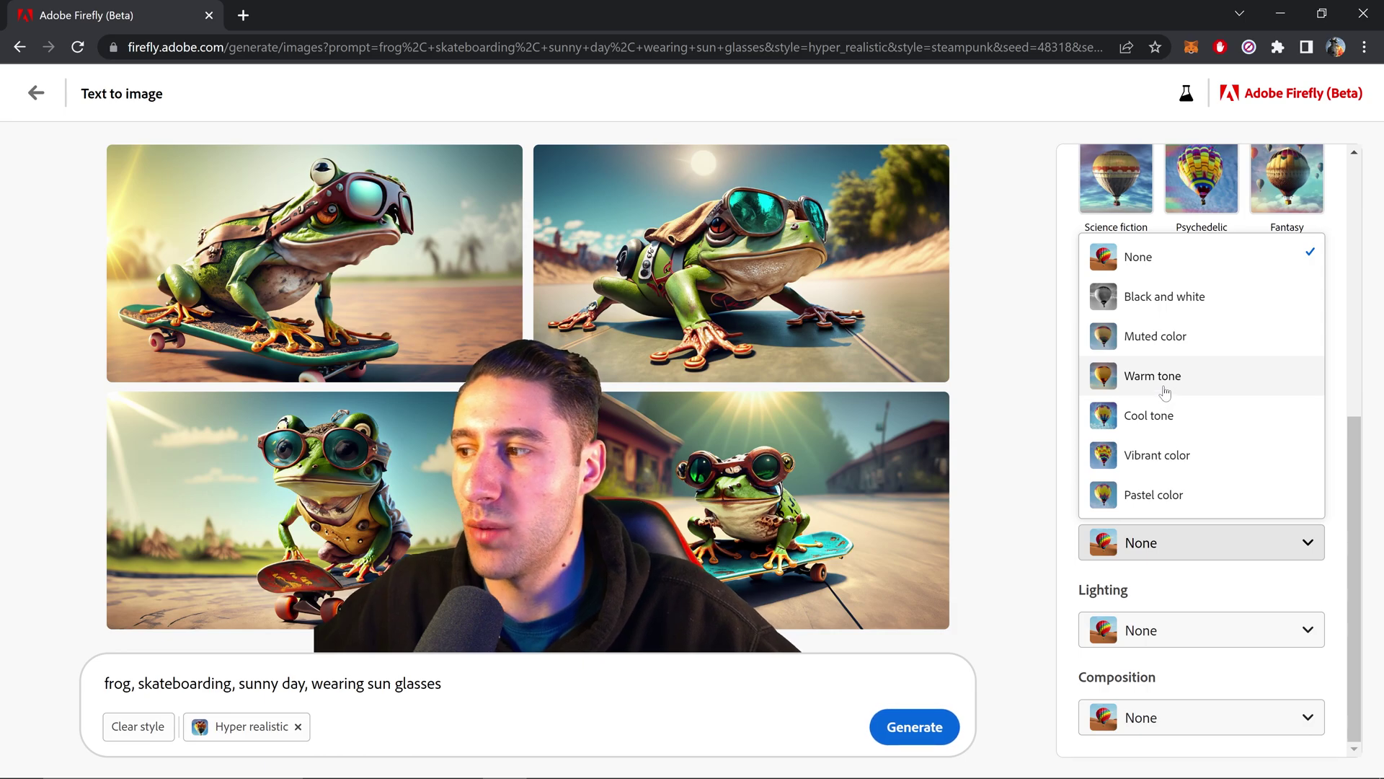
click(1137, 457)
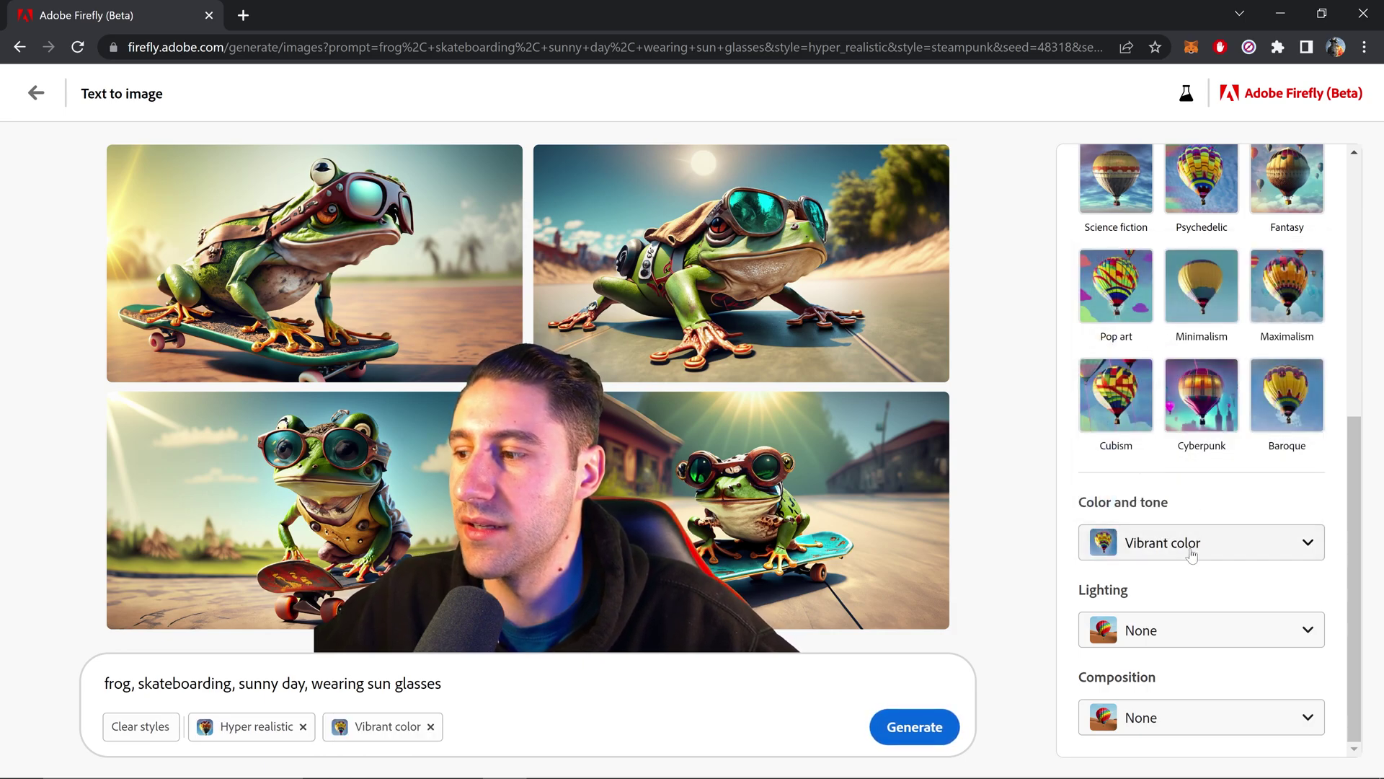
click(1173, 629)
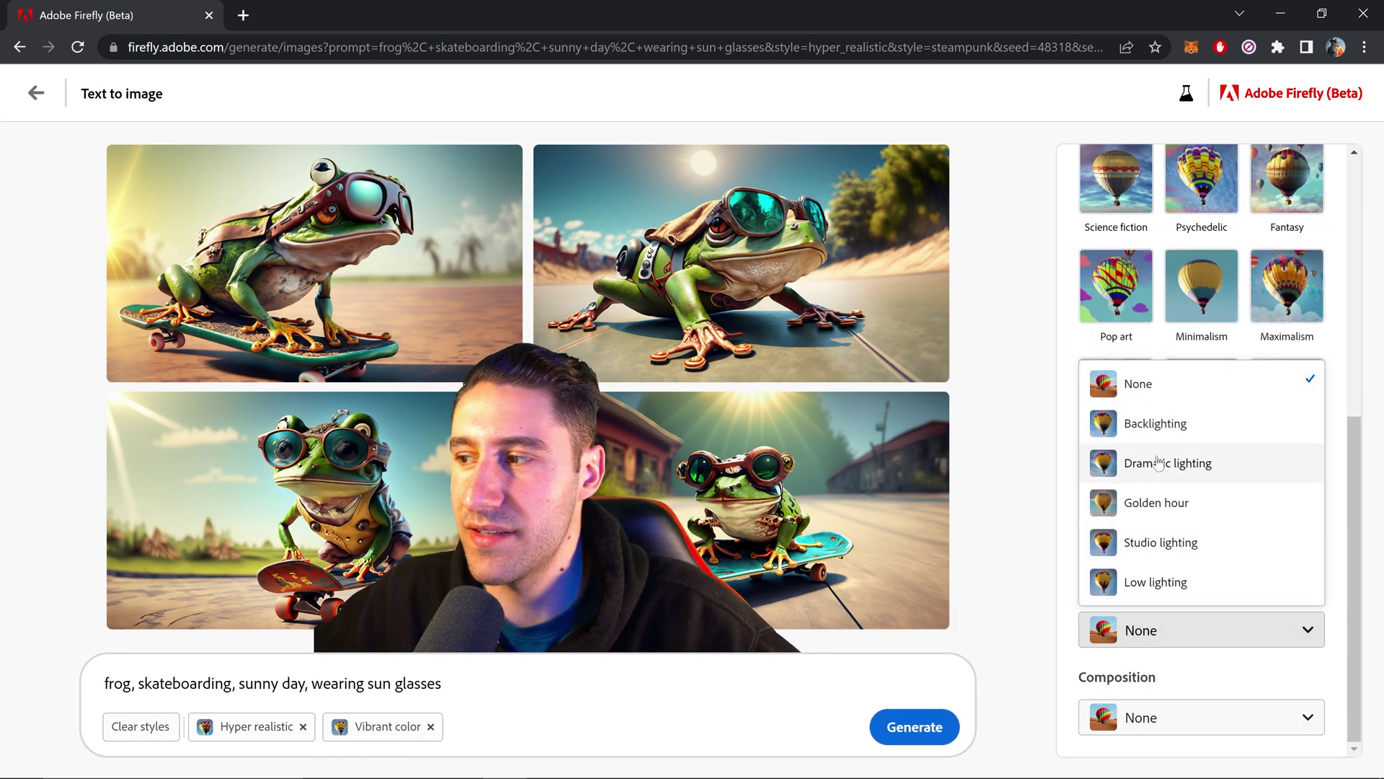
click(1157, 507)
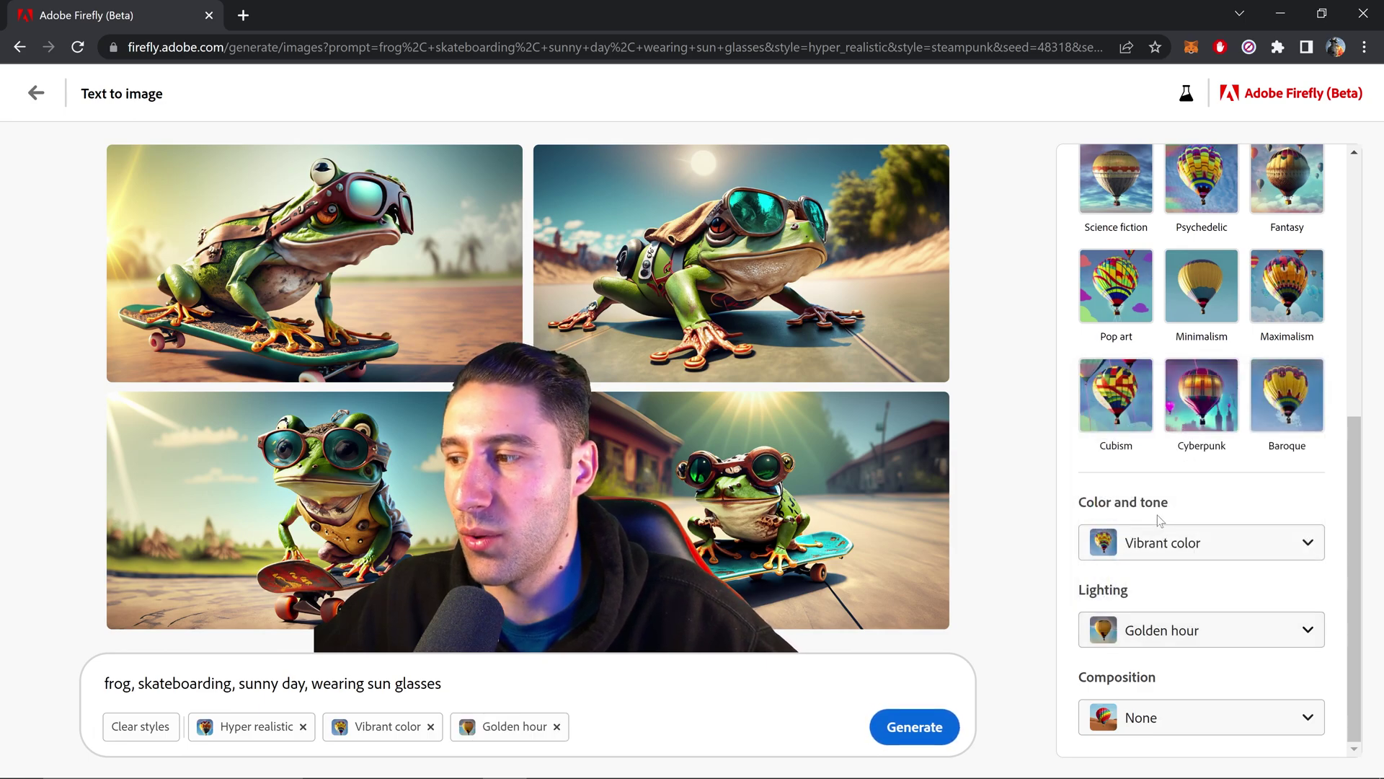
click(1138, 721)
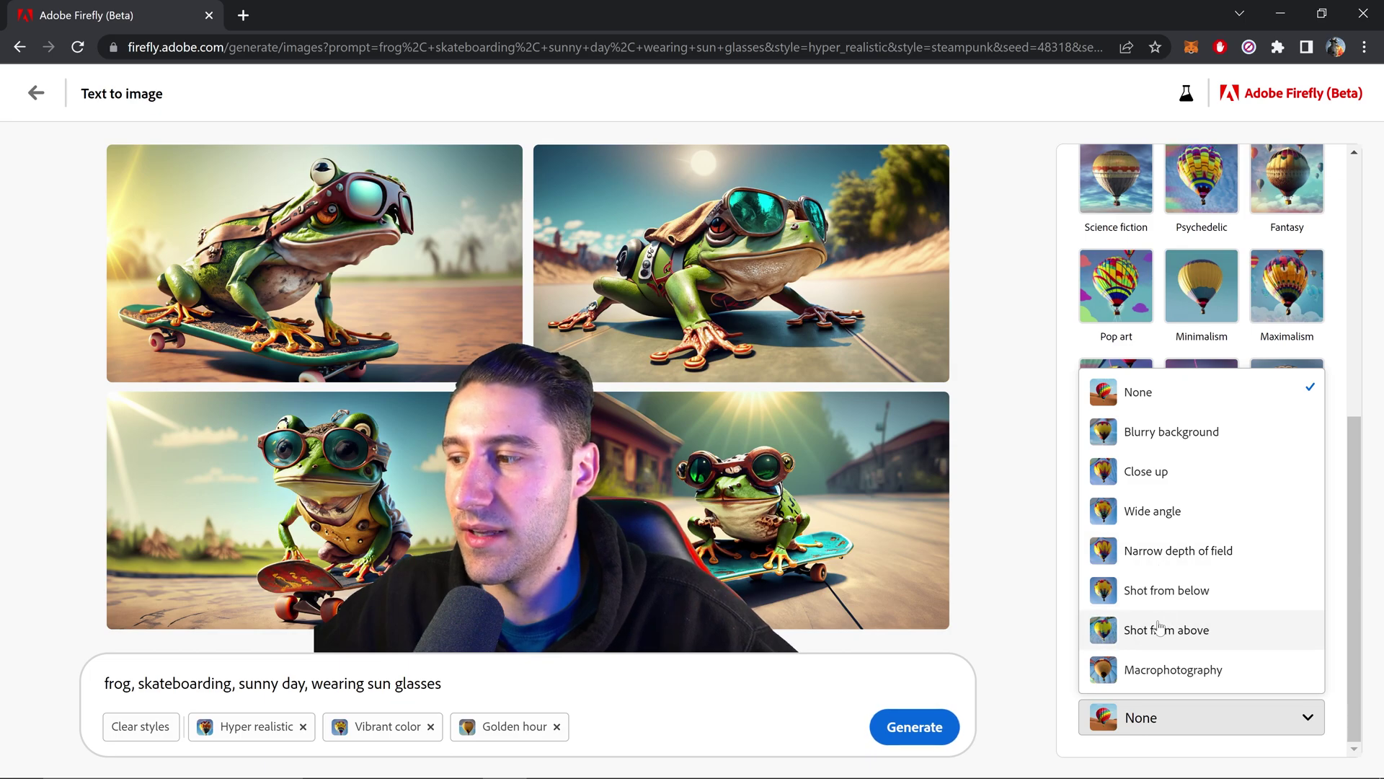
click(1156, 473)
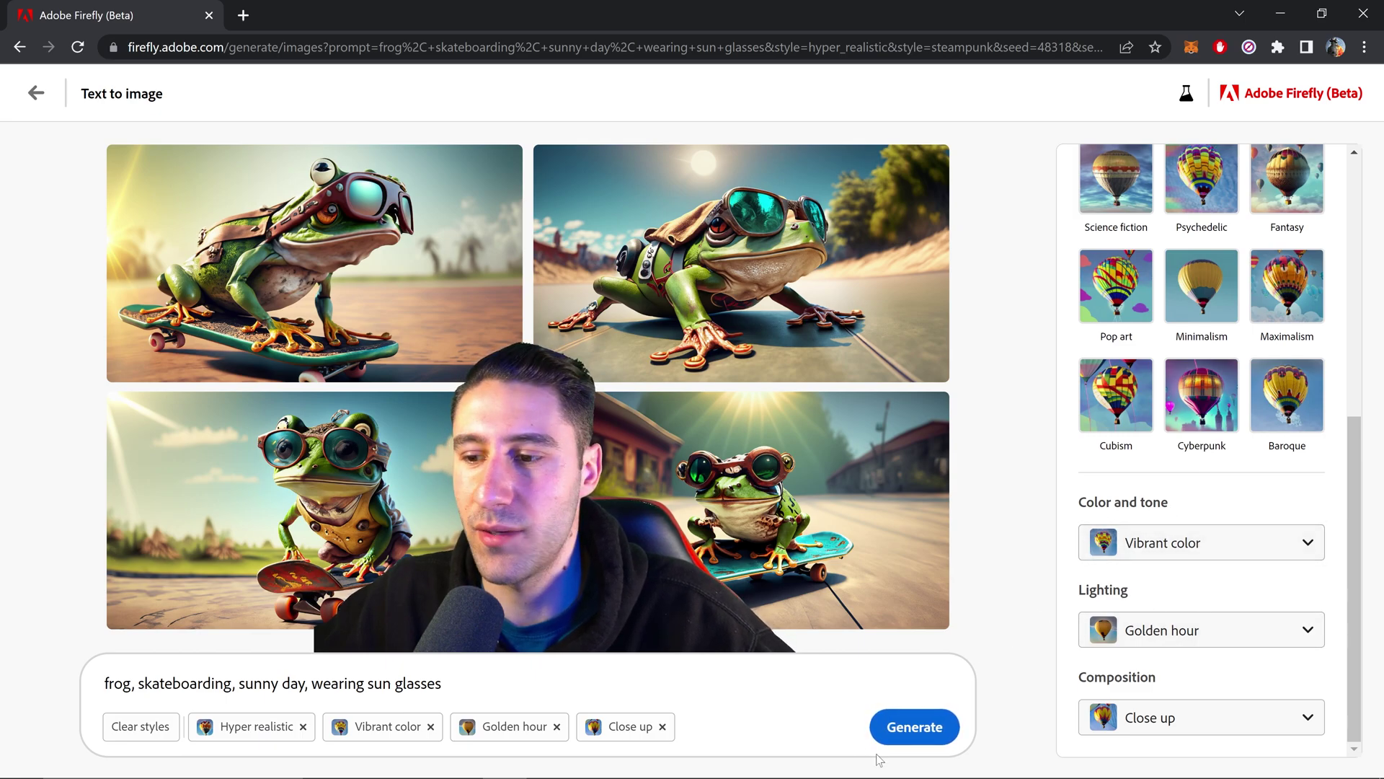
click(913, 726)
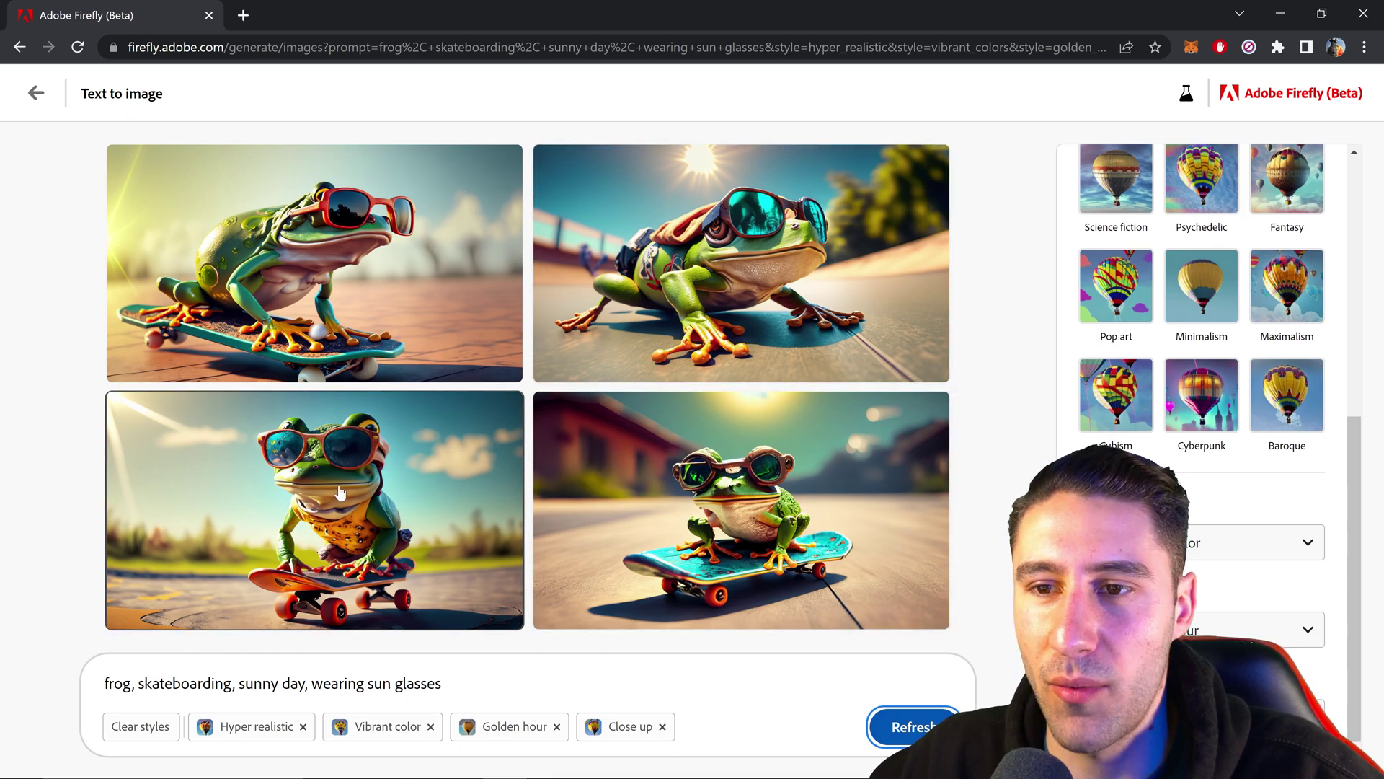
Step: Look over the four vibrant, golden-lit frog results, ending on the bottom-left image's actions
mouse_move(557, 570)
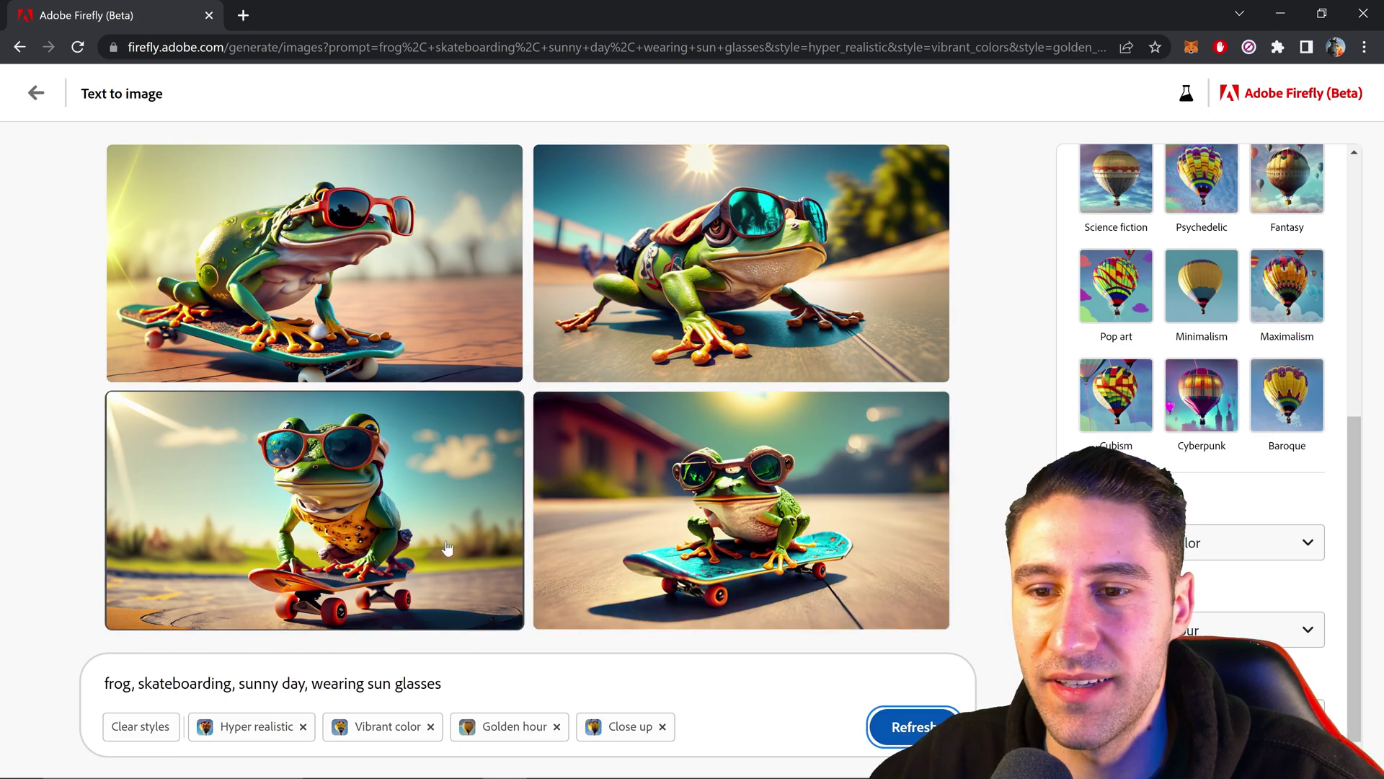
mouse_move(744, 523)
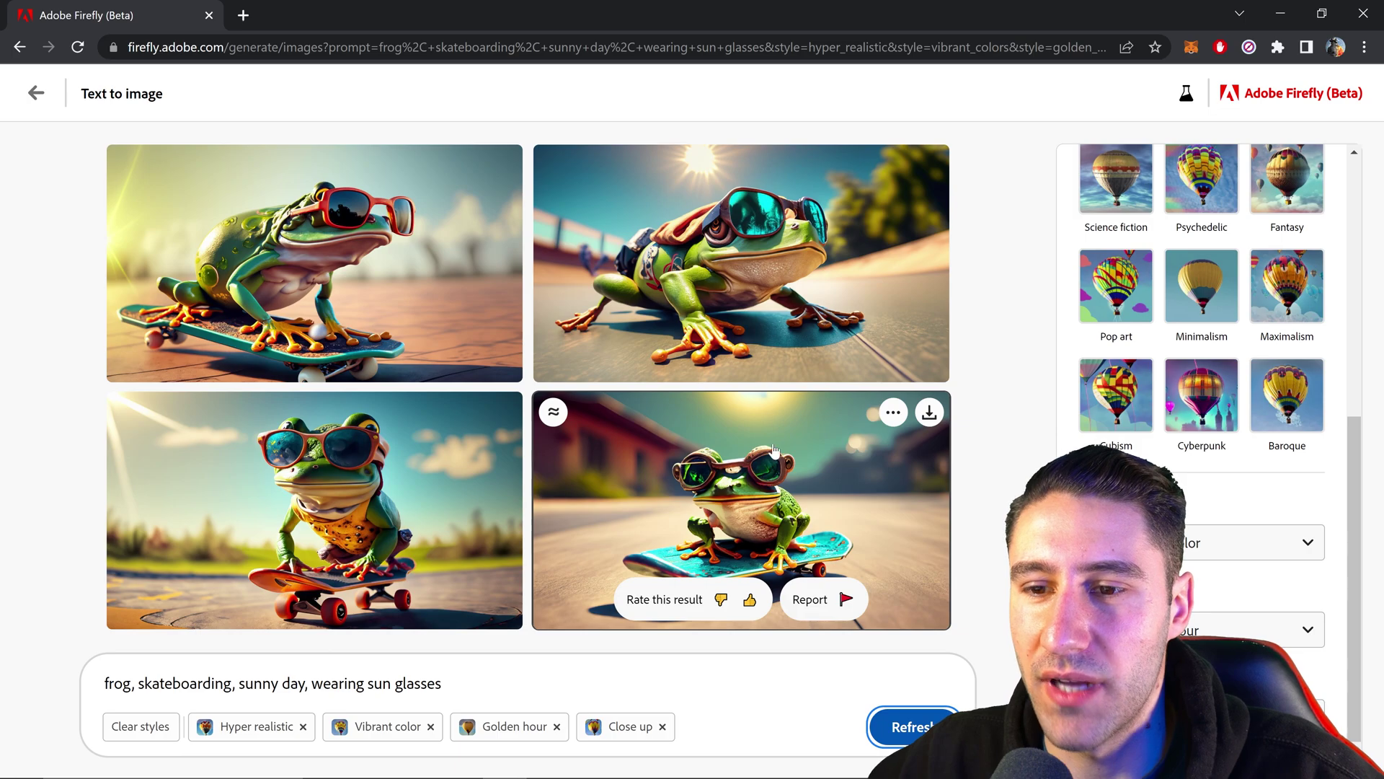
mouse_move(222, 475)
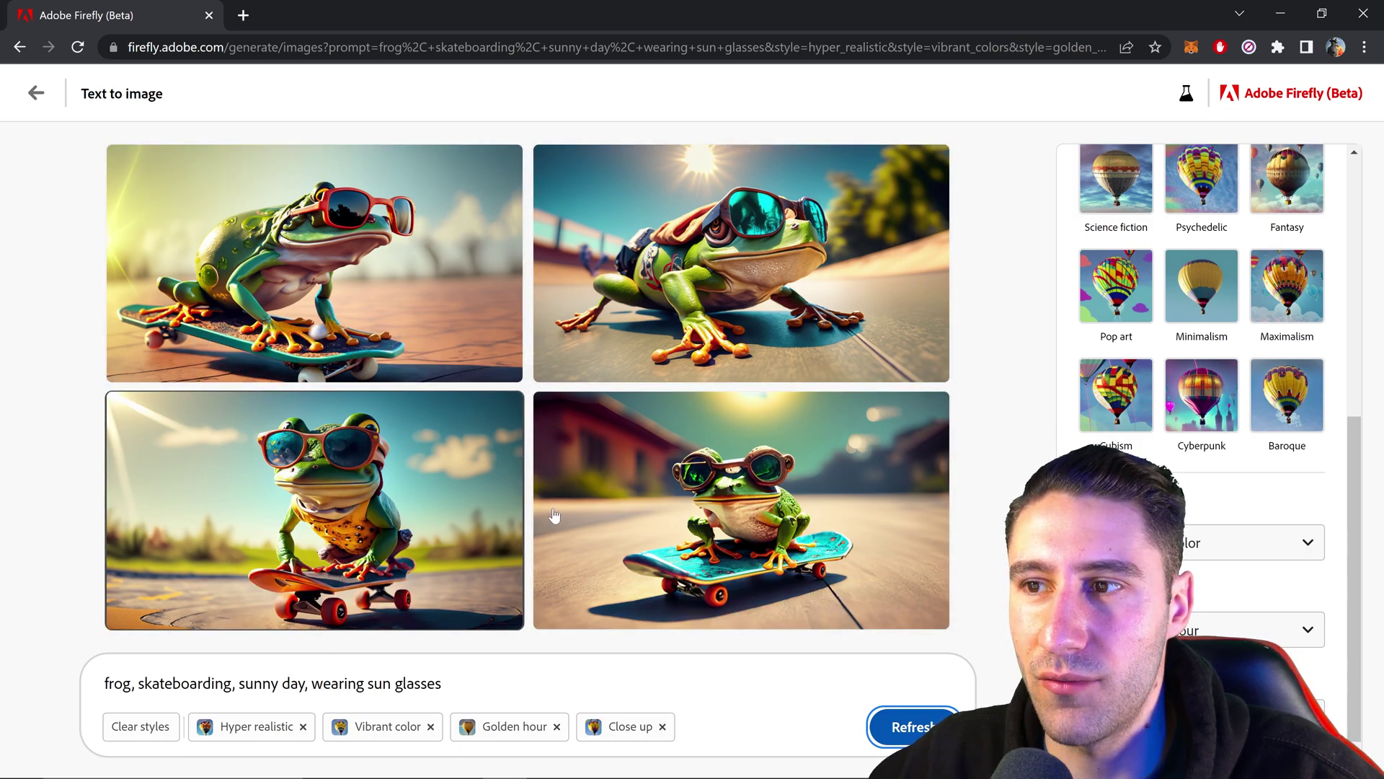
mouse_move(836, 204)
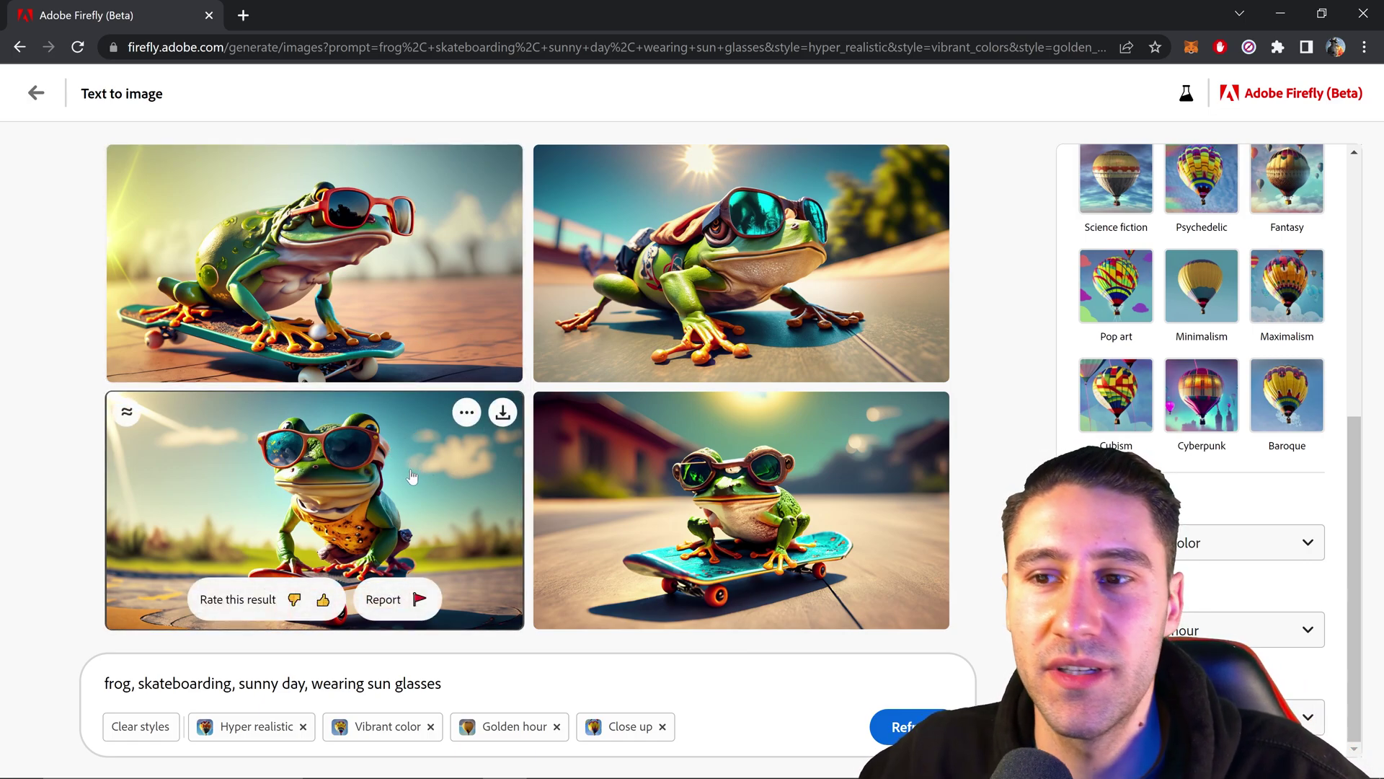
Step: Download the bottom-left close-up frog as a JPG, accepting the Content Credentials notice
click(466, 414)
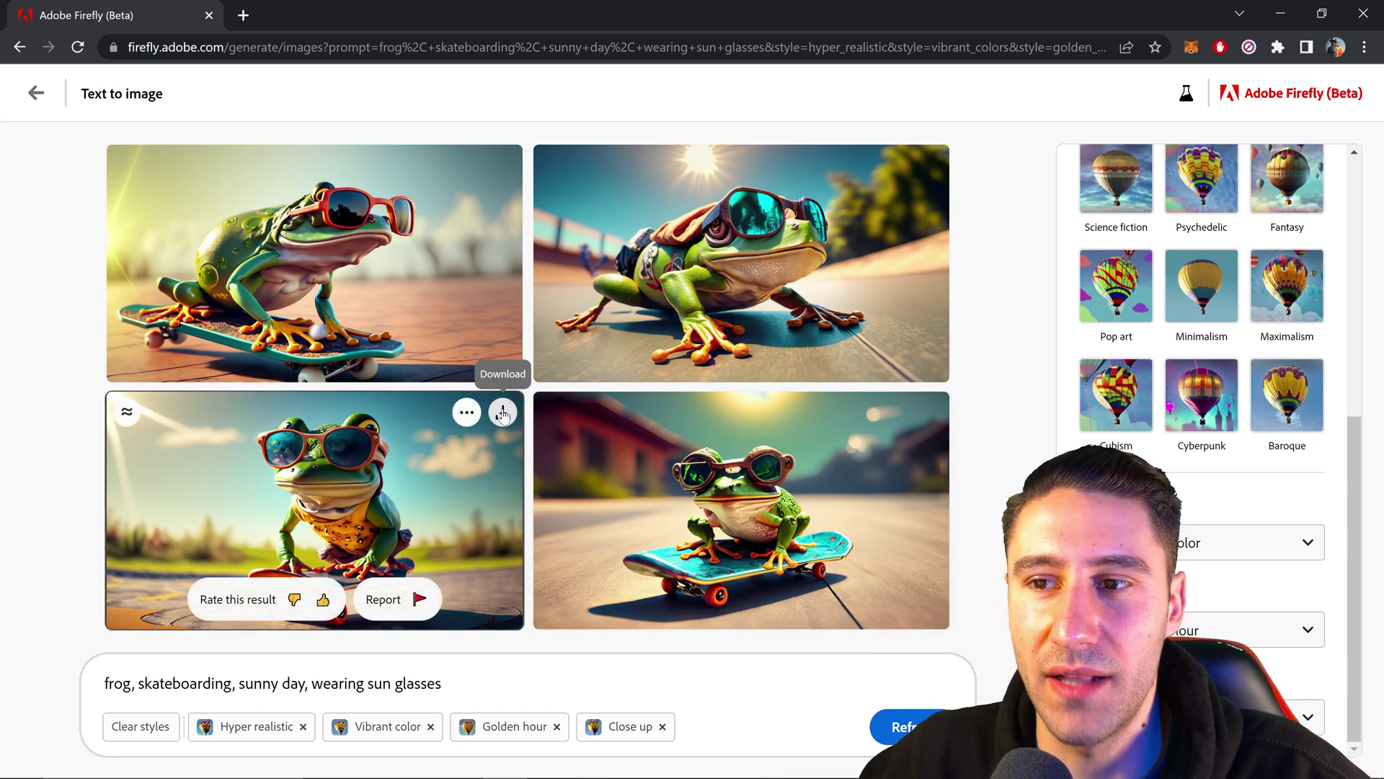
click(502, 413)
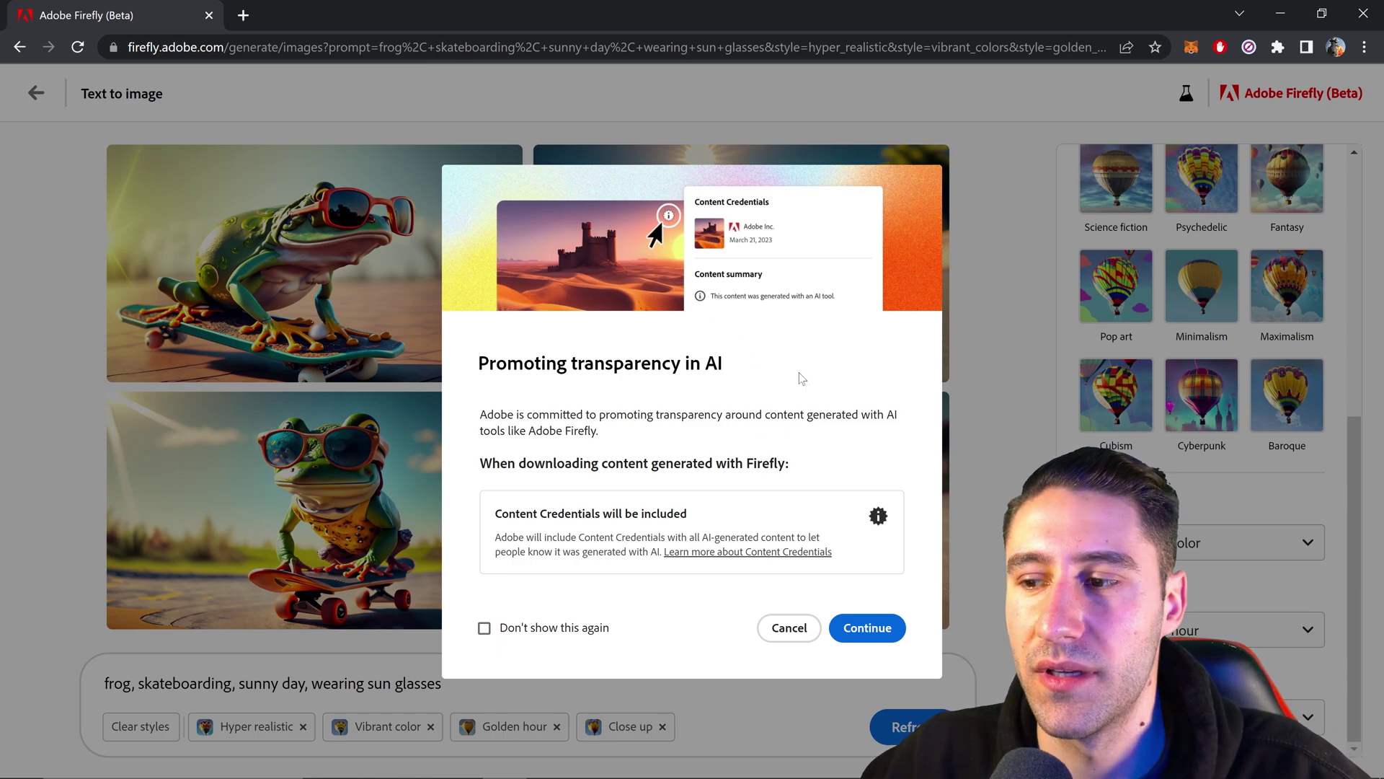
click(876, 623)
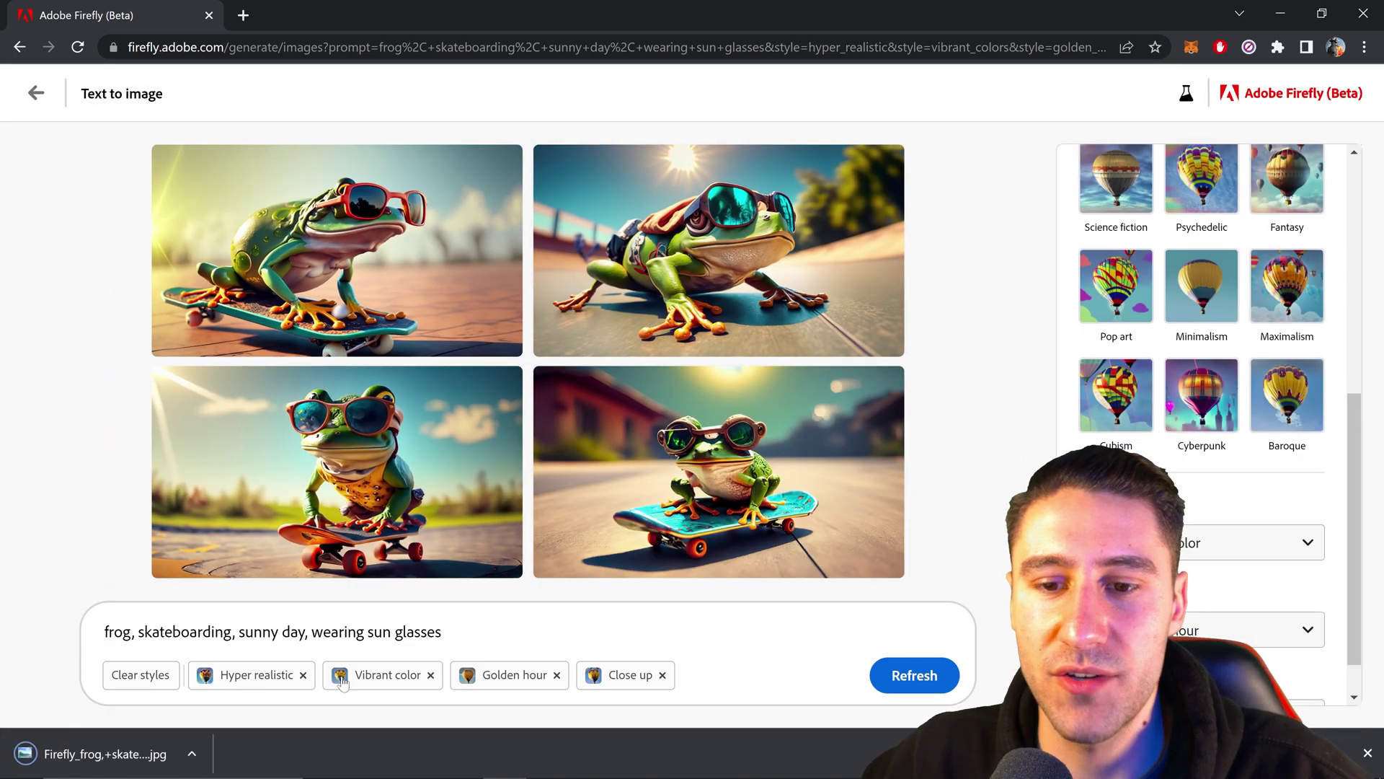
Step: Open the downloaded close-up frog JPG from the browser's download shelf in Windows Photo Viewer
click(191, 753)
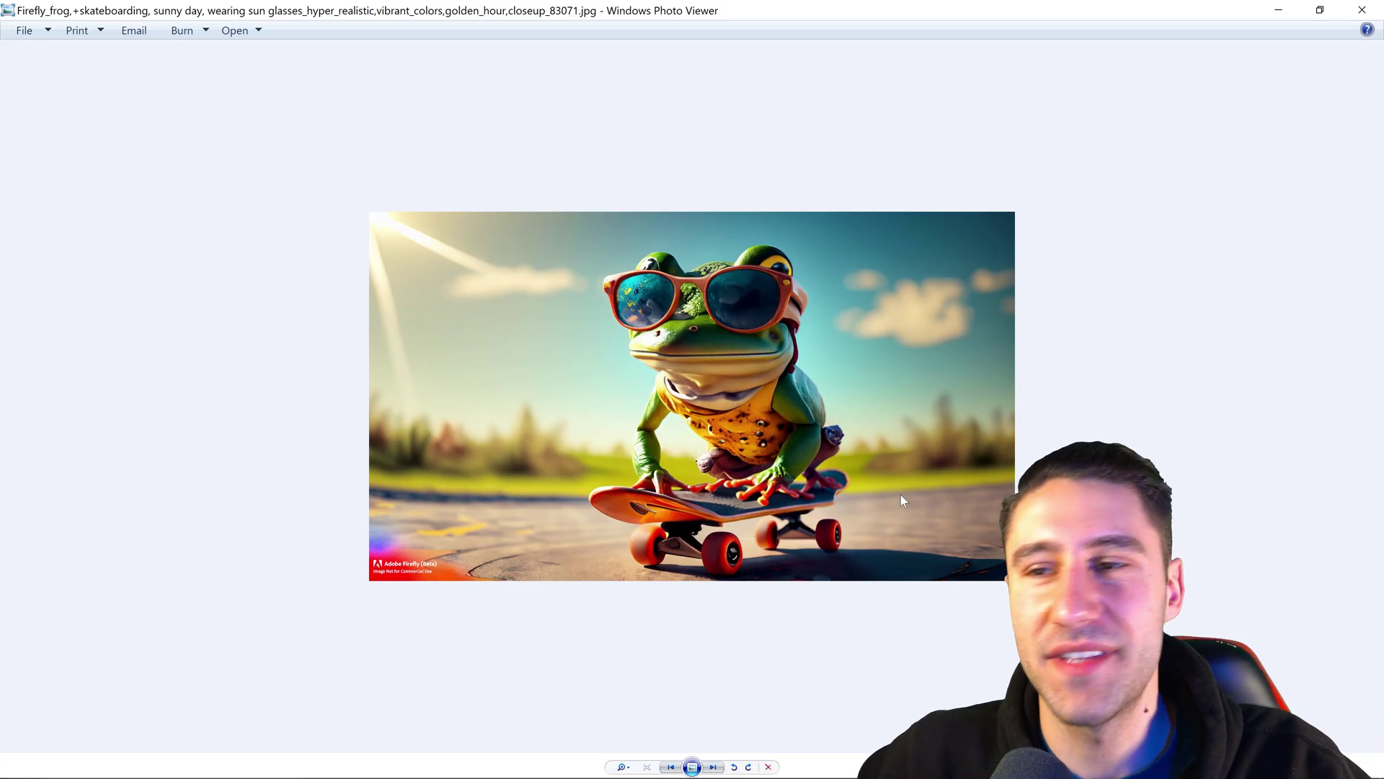